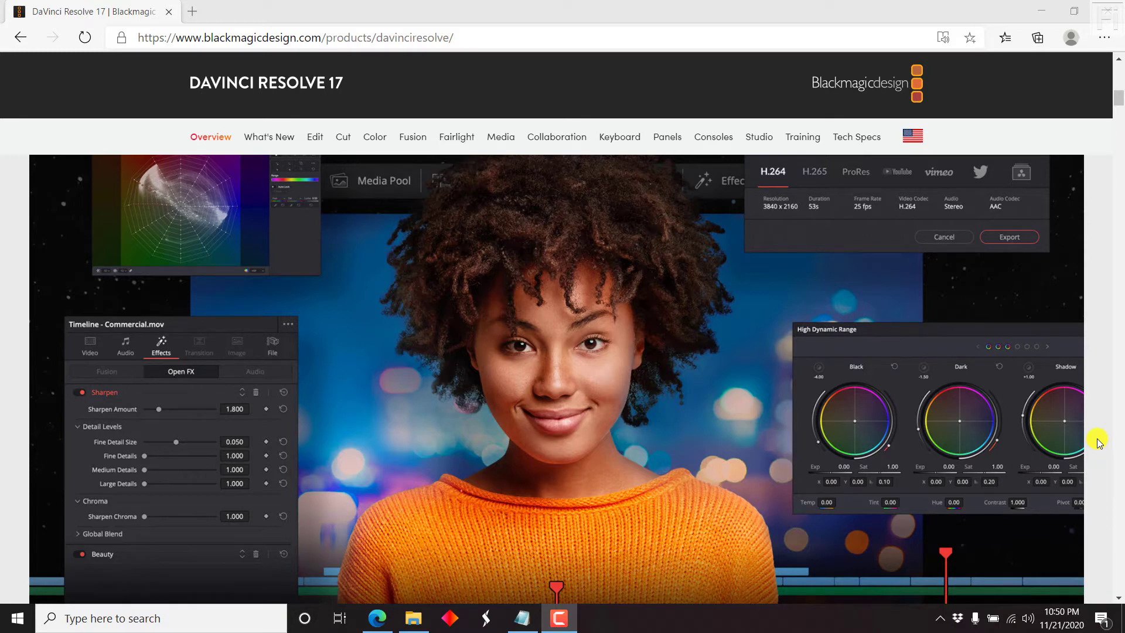
Scroll the DaVinci Resolve 17 overview page down to the Download Now section.
click(1118, 62)
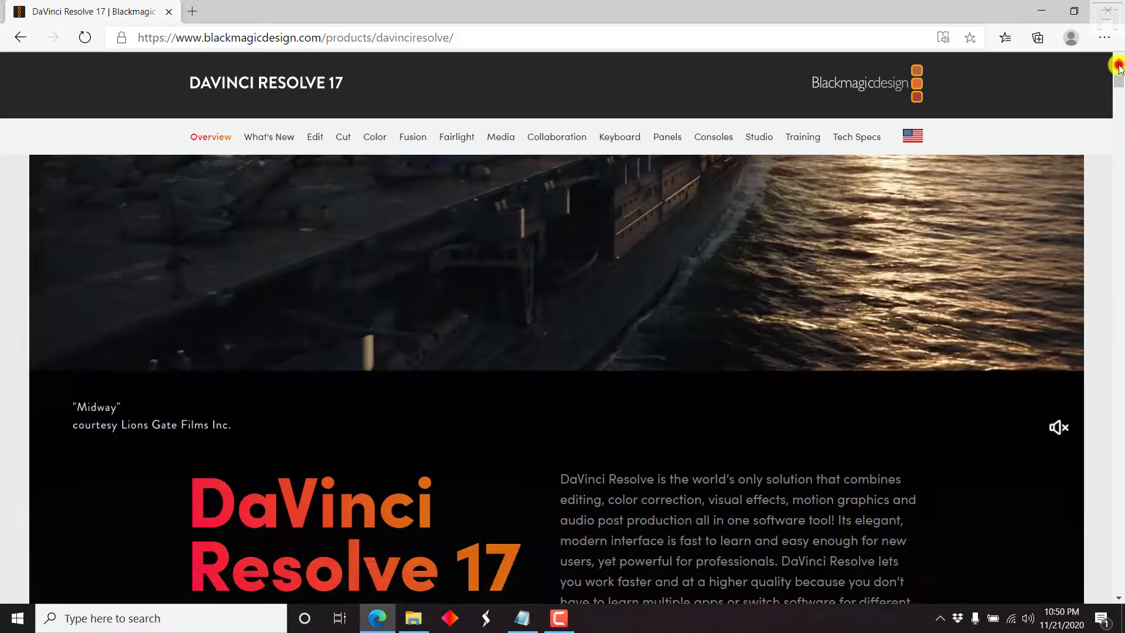
scroll(1118, 66, down, 5)
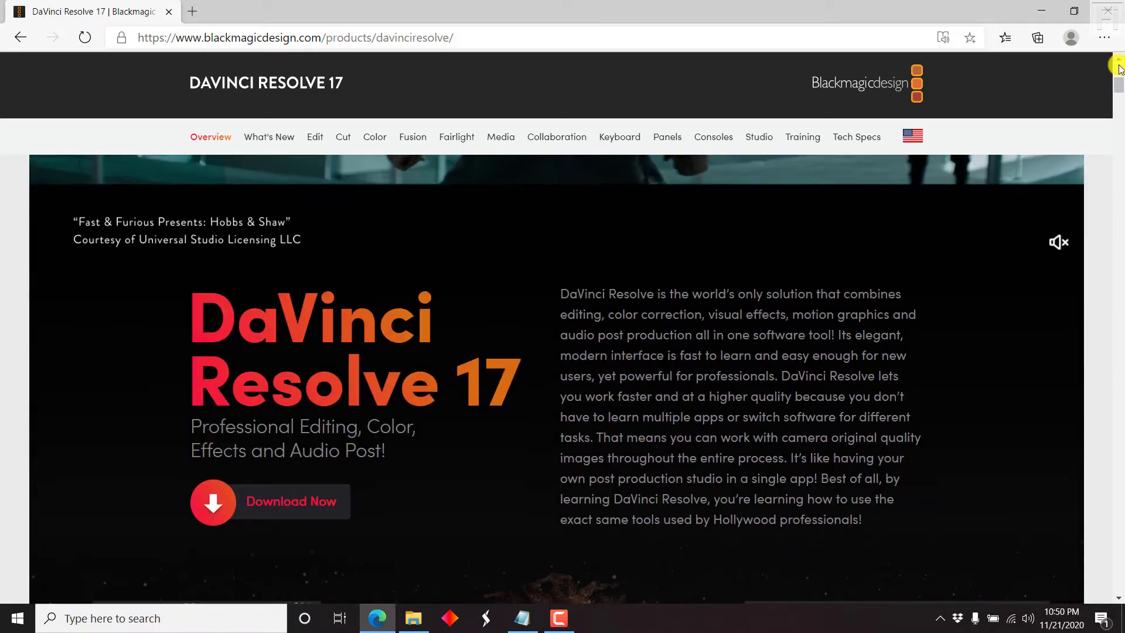
scroll(1118, 67, down, 1)
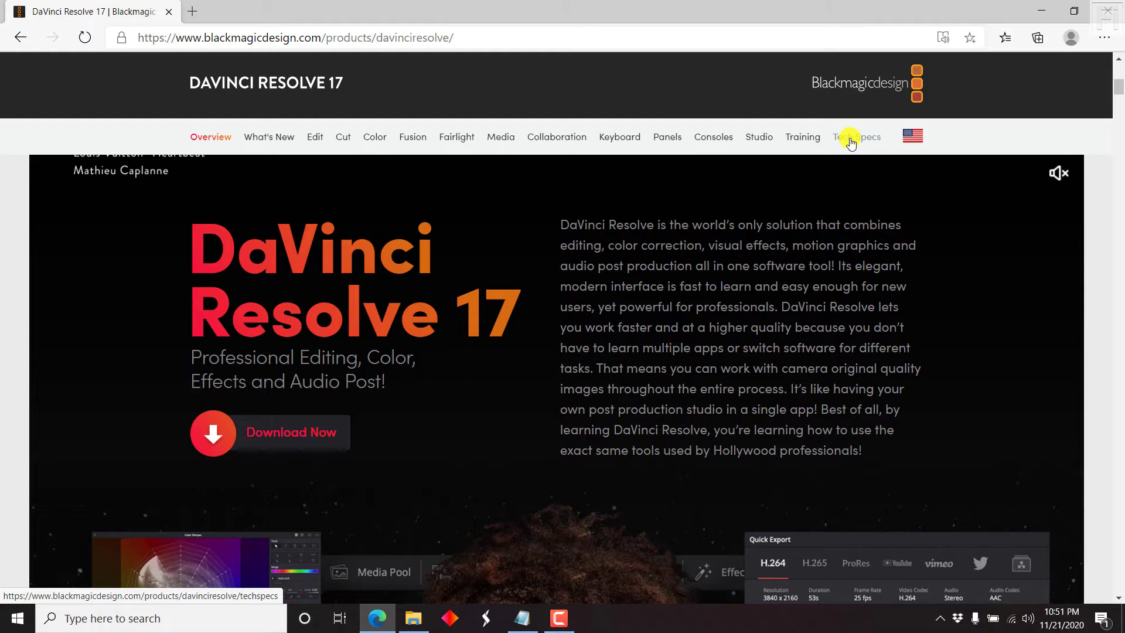
Minimize Edge and launch DaVinci Resolve 17 from its desktop shortcut.
click(1040, 11)
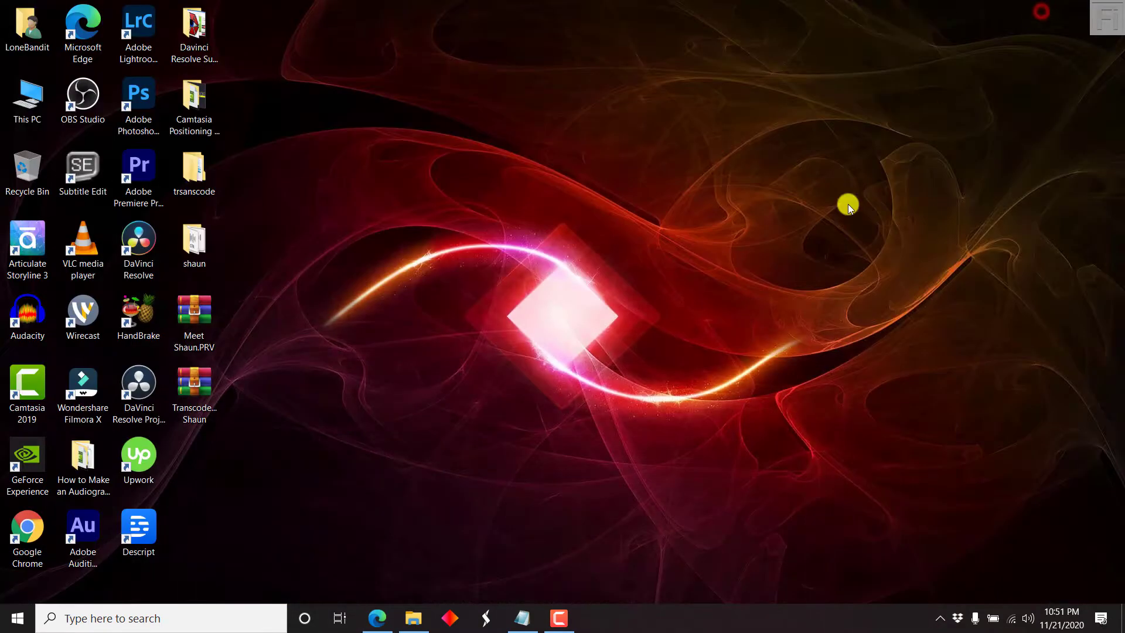
click(142, 260)
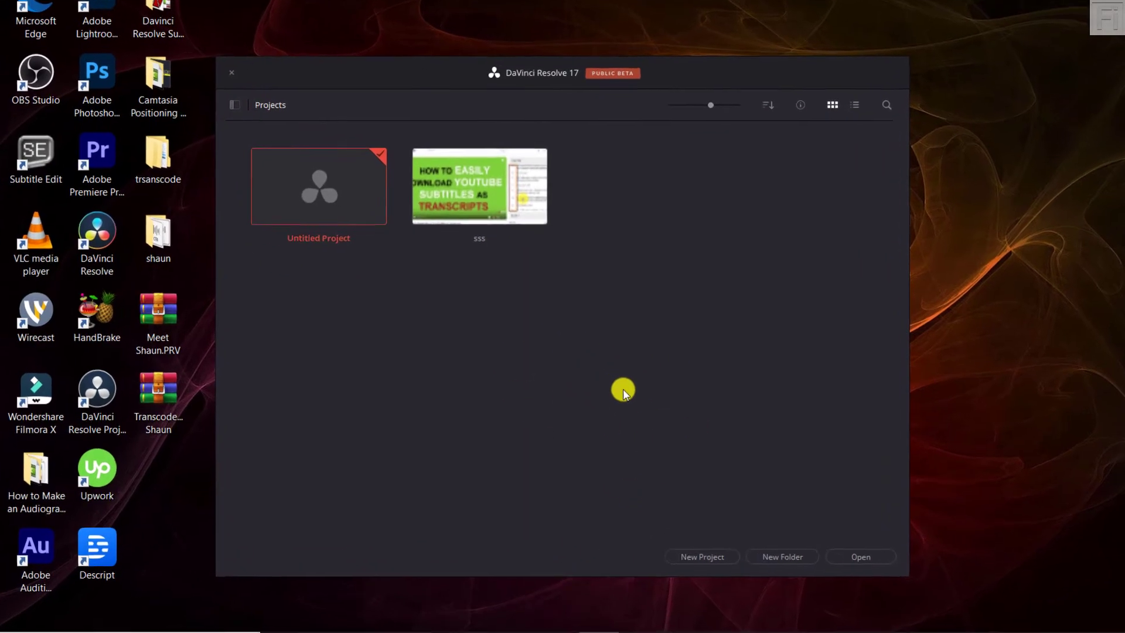
Create a new project named 'Add subtitles' from the Project Manager.
click(715, 559)
text(A)
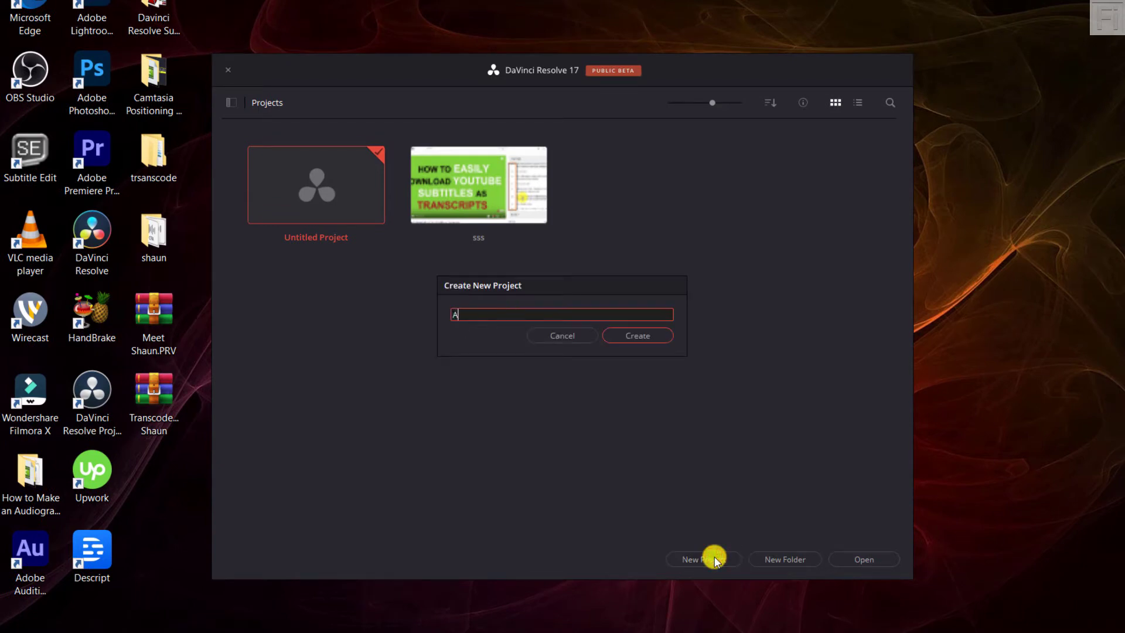
text(dd subtitles)
click(637, 335)
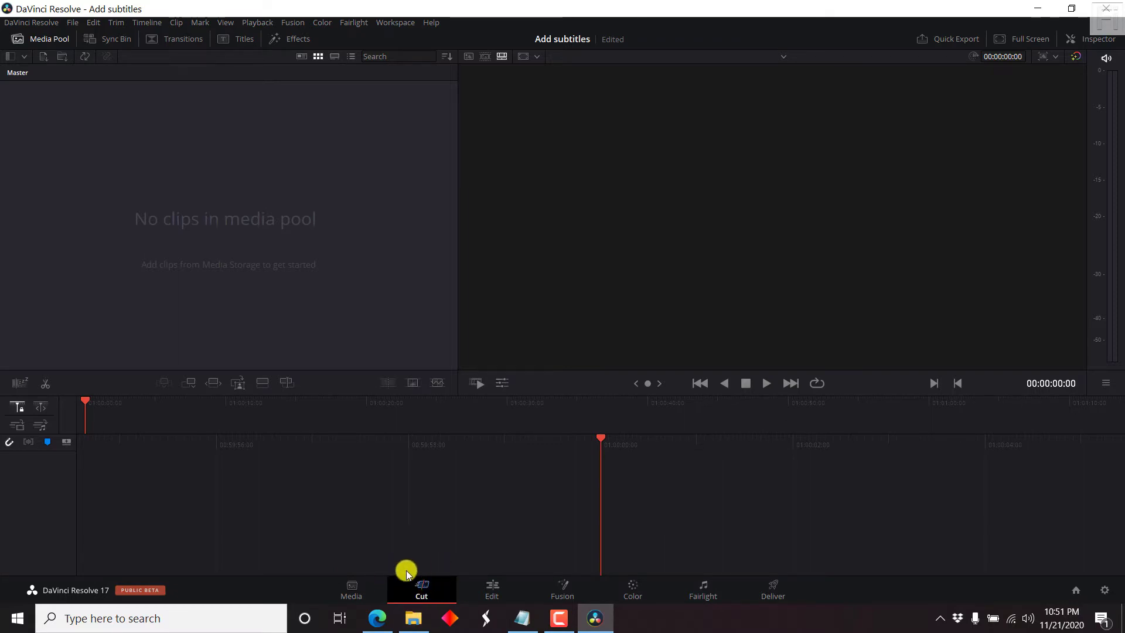
Import '[UPDATE] Easily Download YouTube Subtitles as Transcripts.mp4' into the Media Pool, changing the project frame rate to match.
click(352, 586)
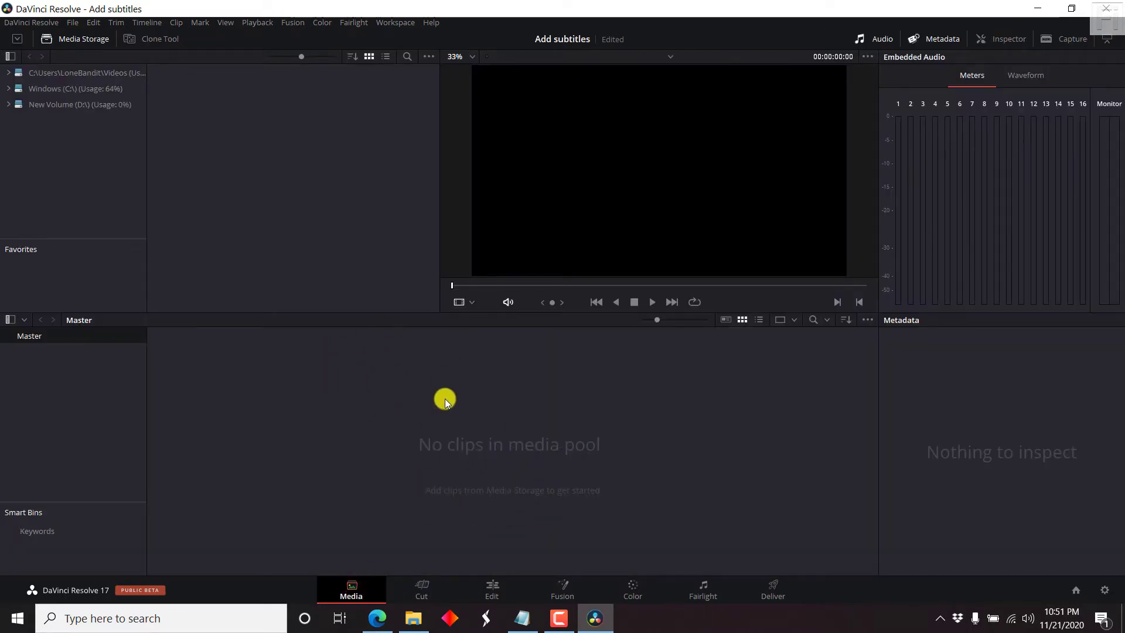
mouse_move(420, 620)
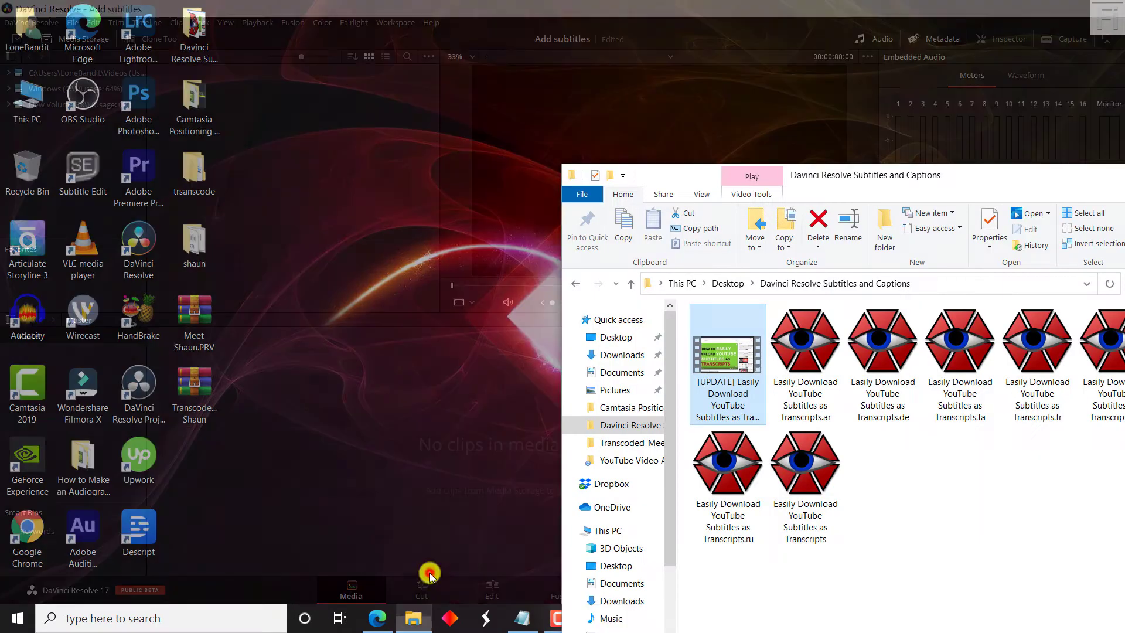
click(430, 572)
drag(677, 178, 853, 183)
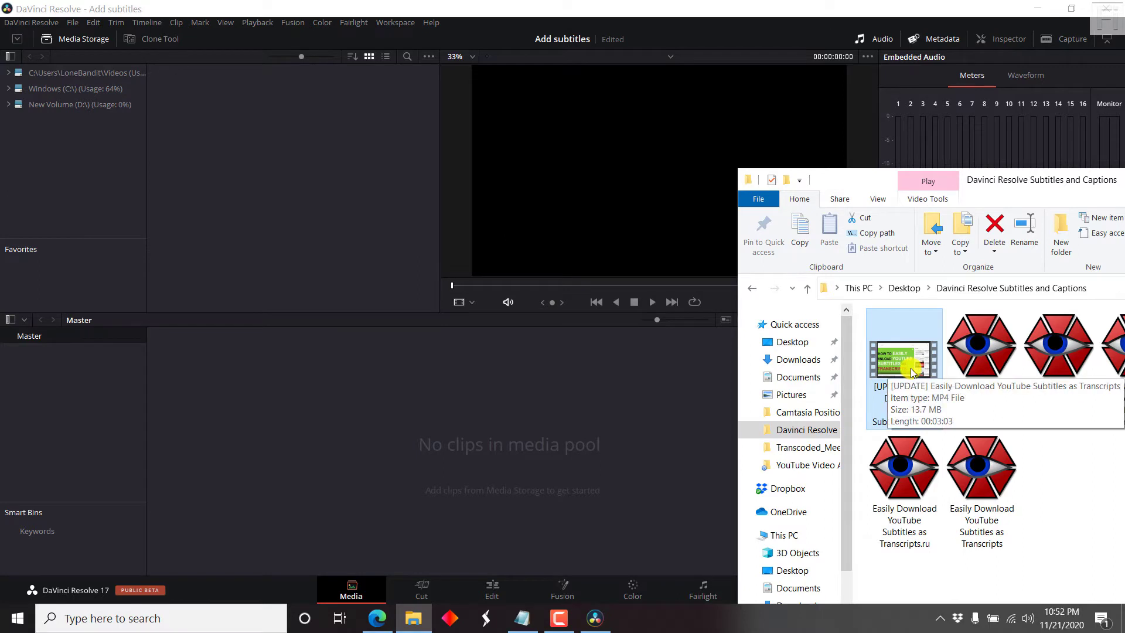
drag(912, 372, 550, 457)
click(665, 363)
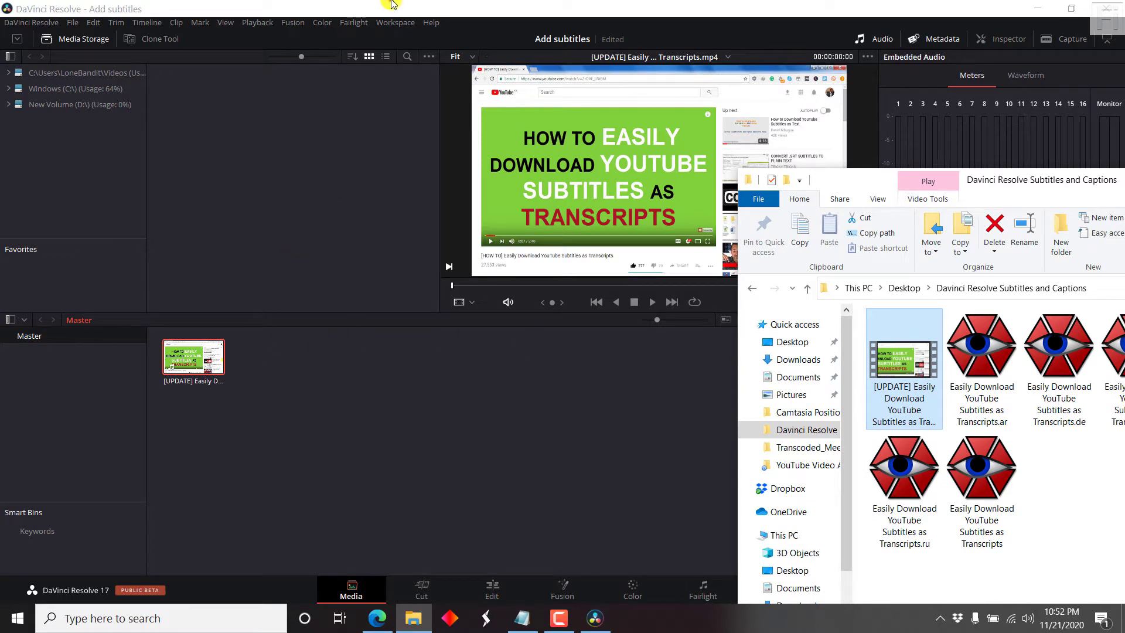
click(408, 180)
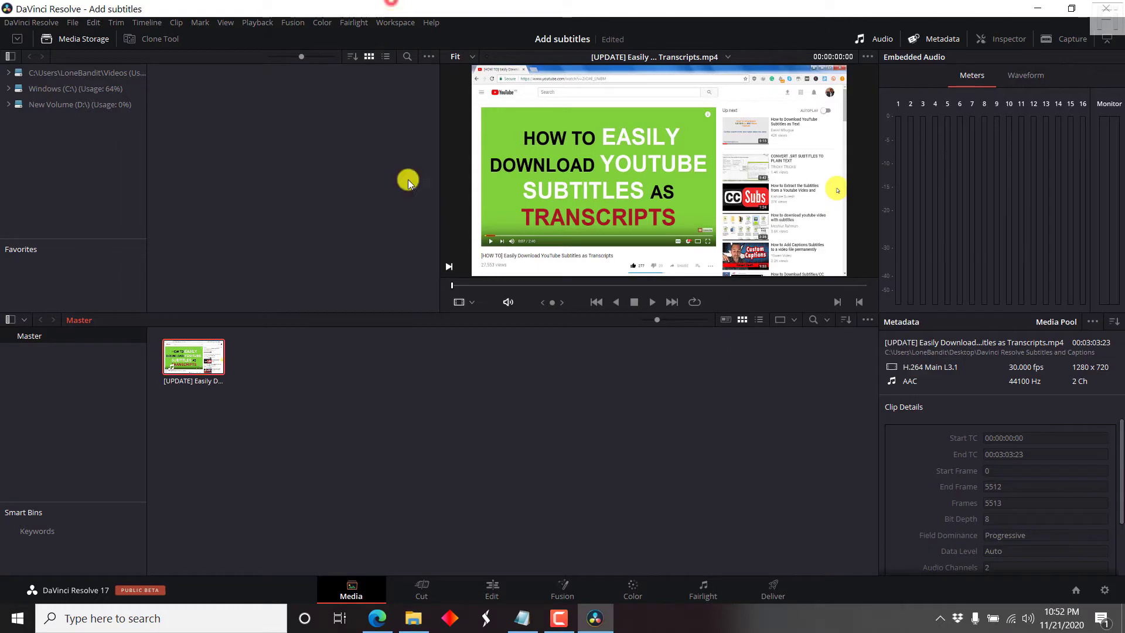
On the Edit page, place the imported clip onto a new Timeline 1.
click(492, 583)
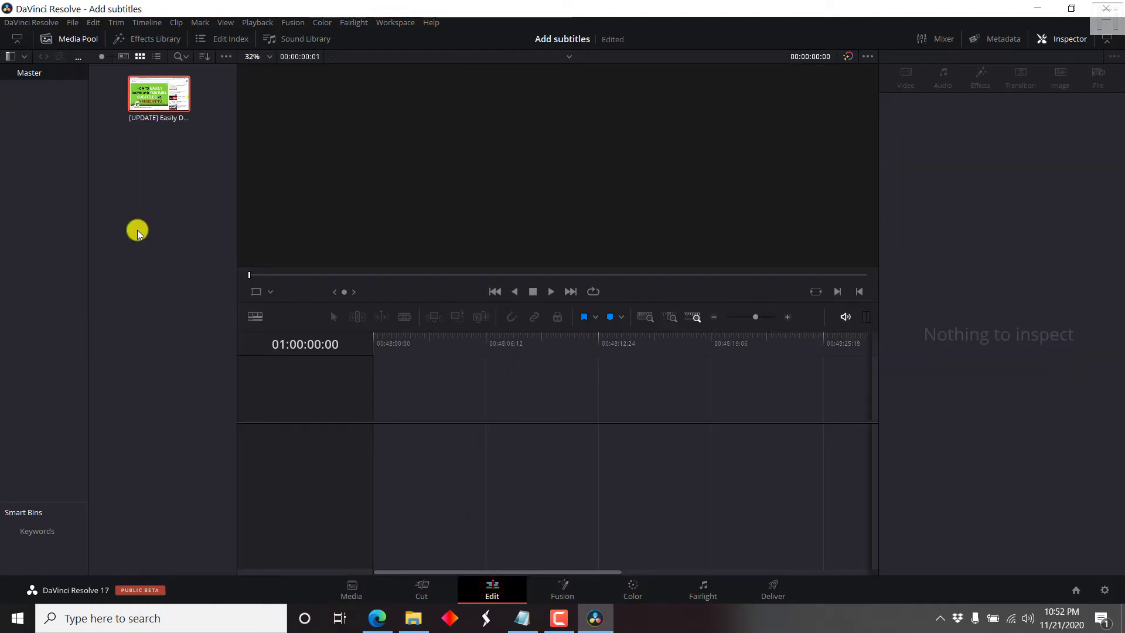
drag(156, 95, 373, 465)
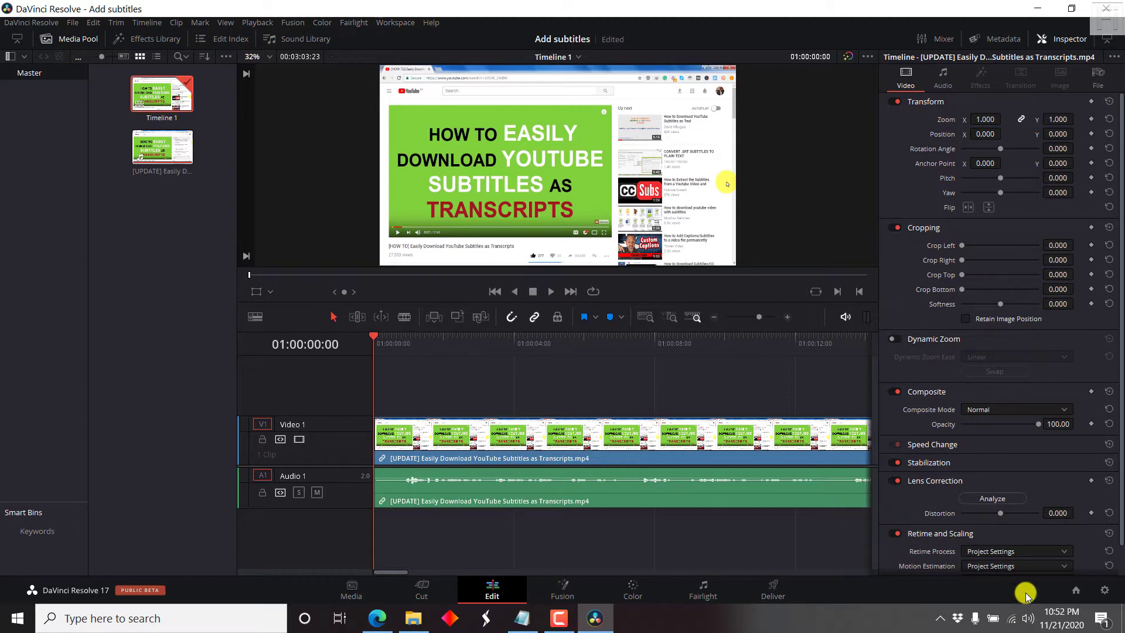
Show the Subtitles section of Project Settings and select the Max characters per line field.
click(1104, 592)
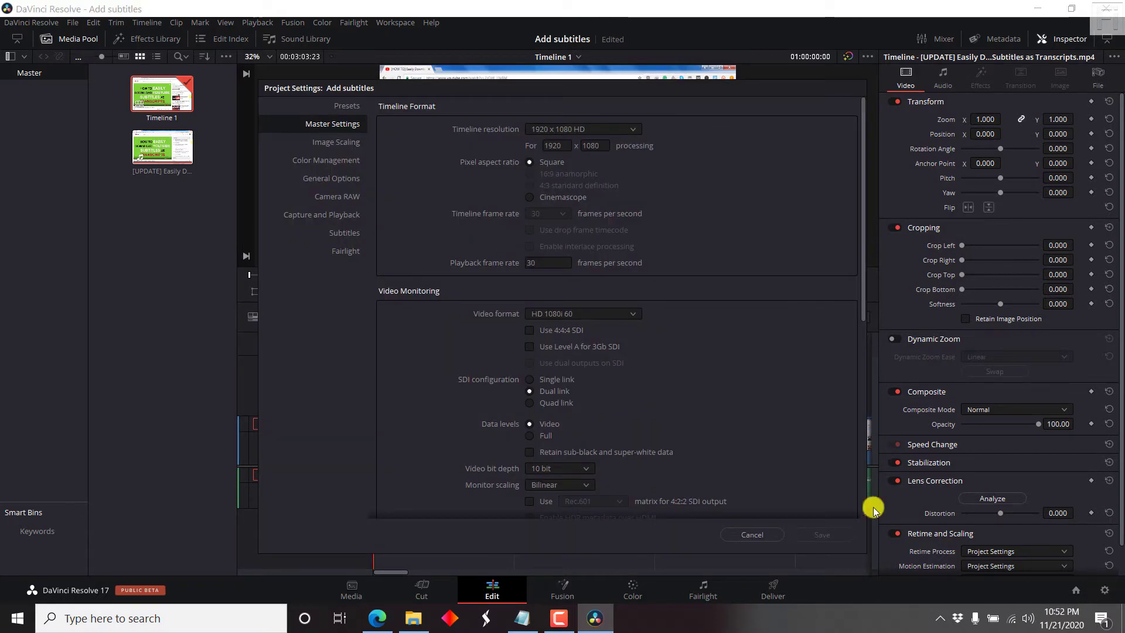
click(339, 232)
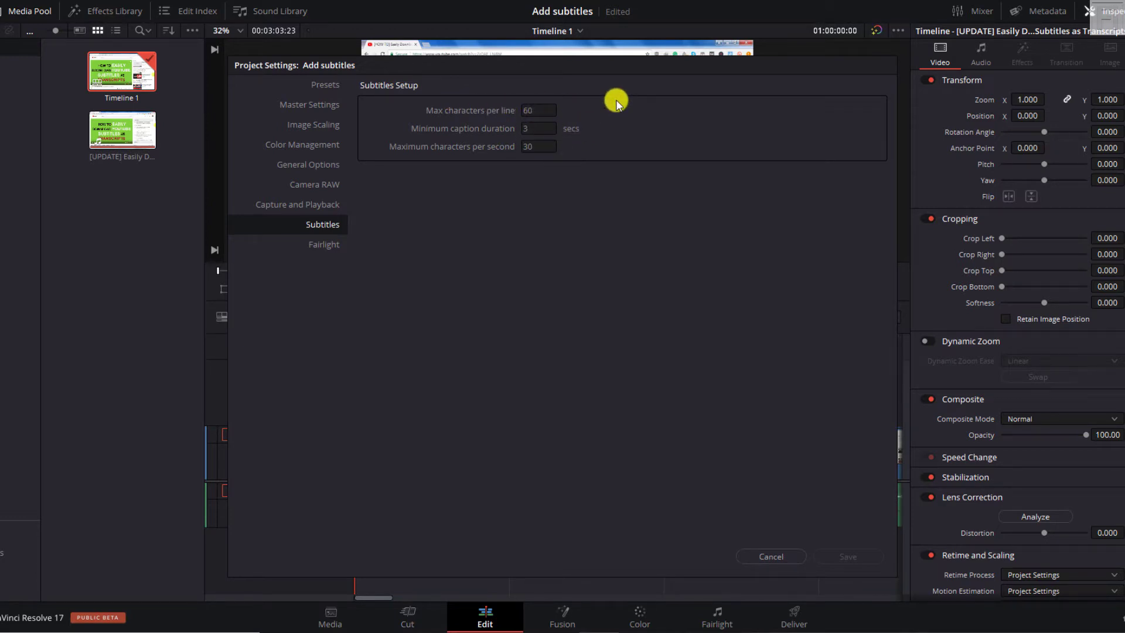
click(537, 110)
Enter 42 max characters per line and a 7-second minimum caption duration.
text(42)
click(712, 129)
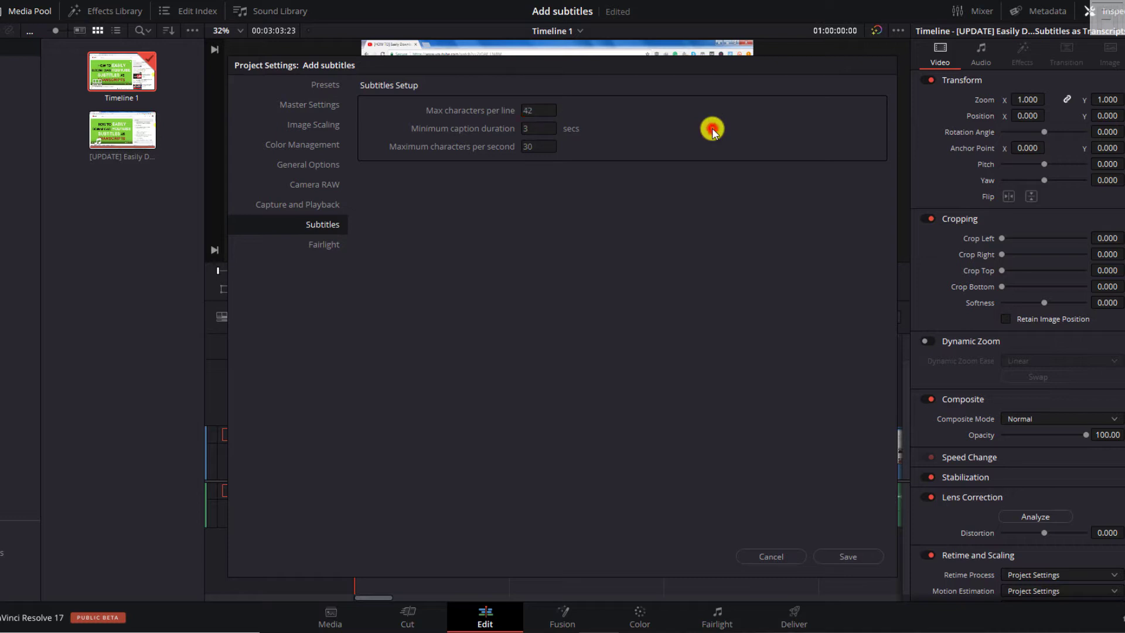
click(543, 128)
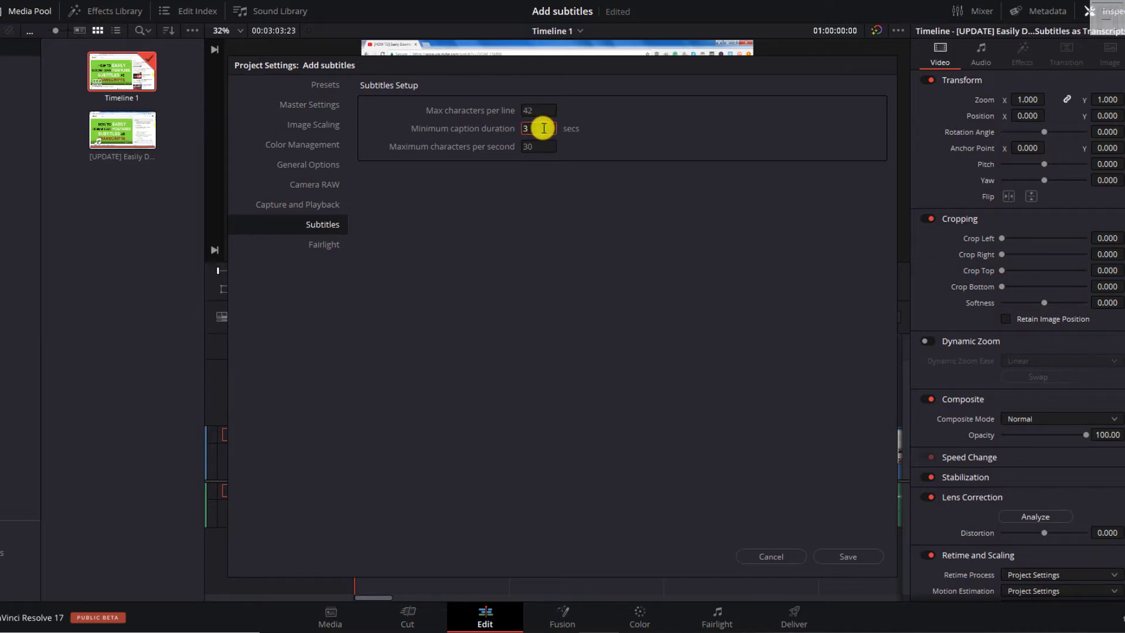
key(BackSpace)
text(7)
click(626, 189)
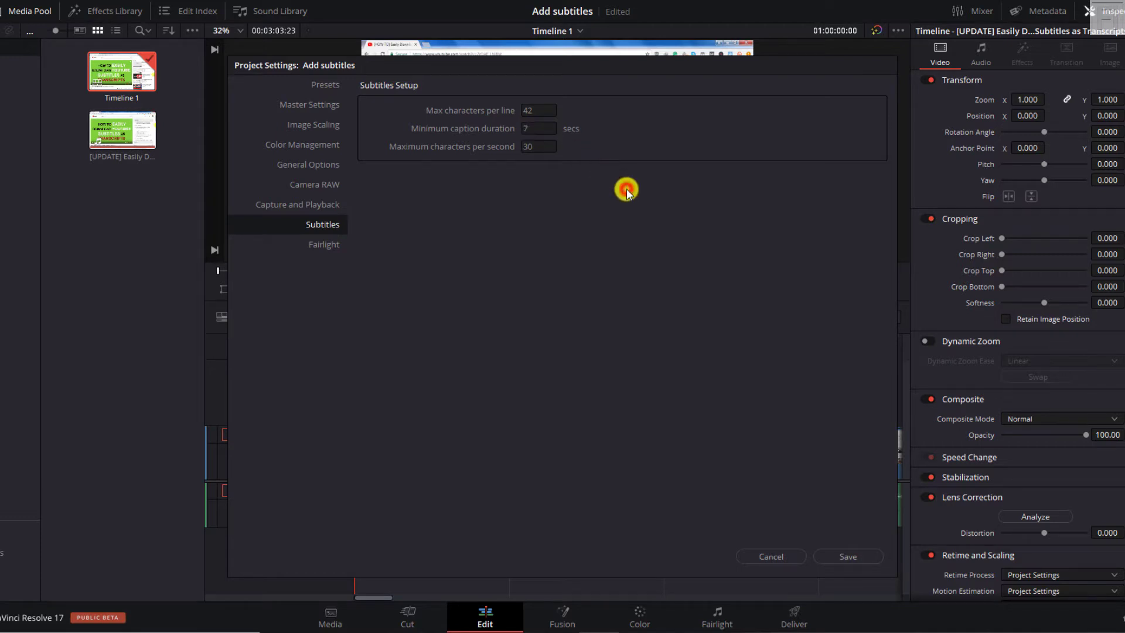
Set 20 maximum characters per second and save the subtitle settings.
click(549, 147)
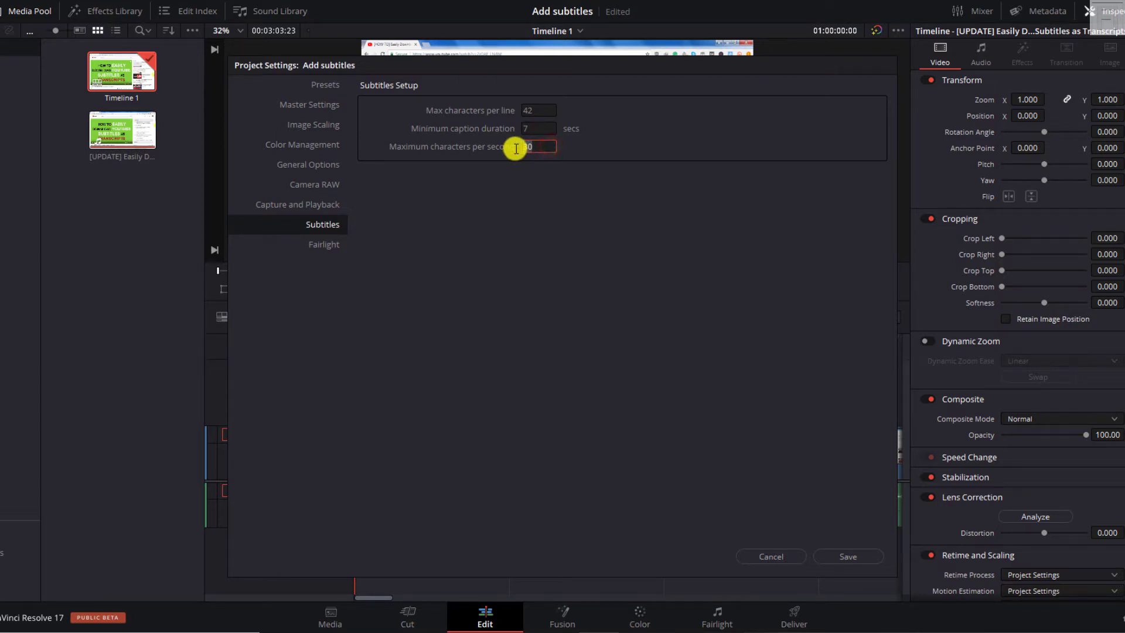
click(640, 206)
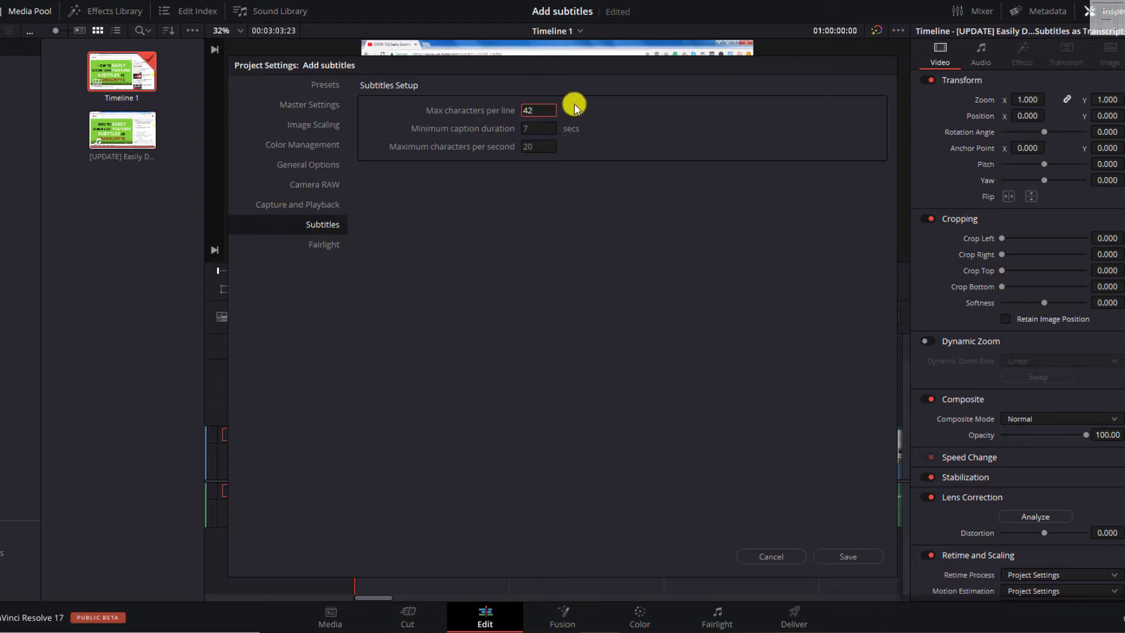
double_click(534, 111)
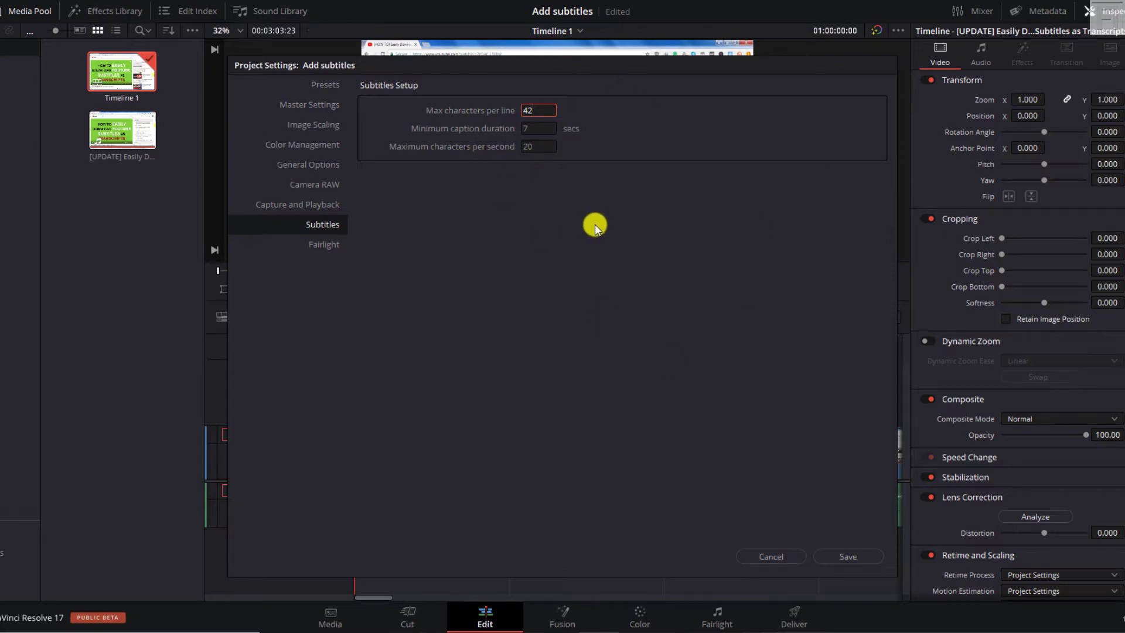
click(555, 215)
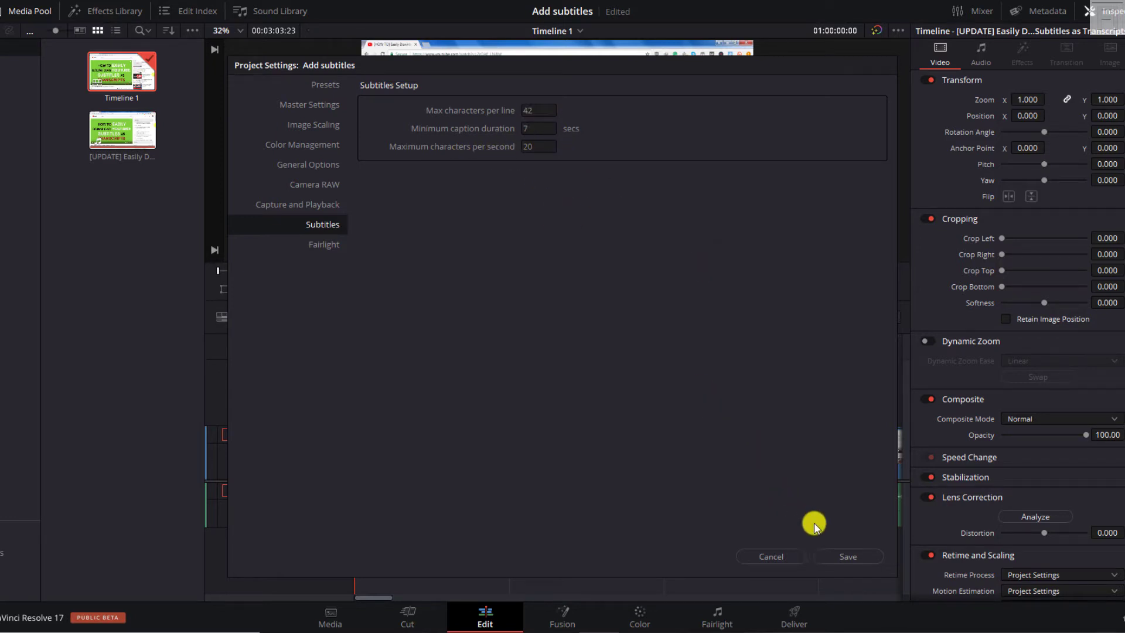
click(847, 557)
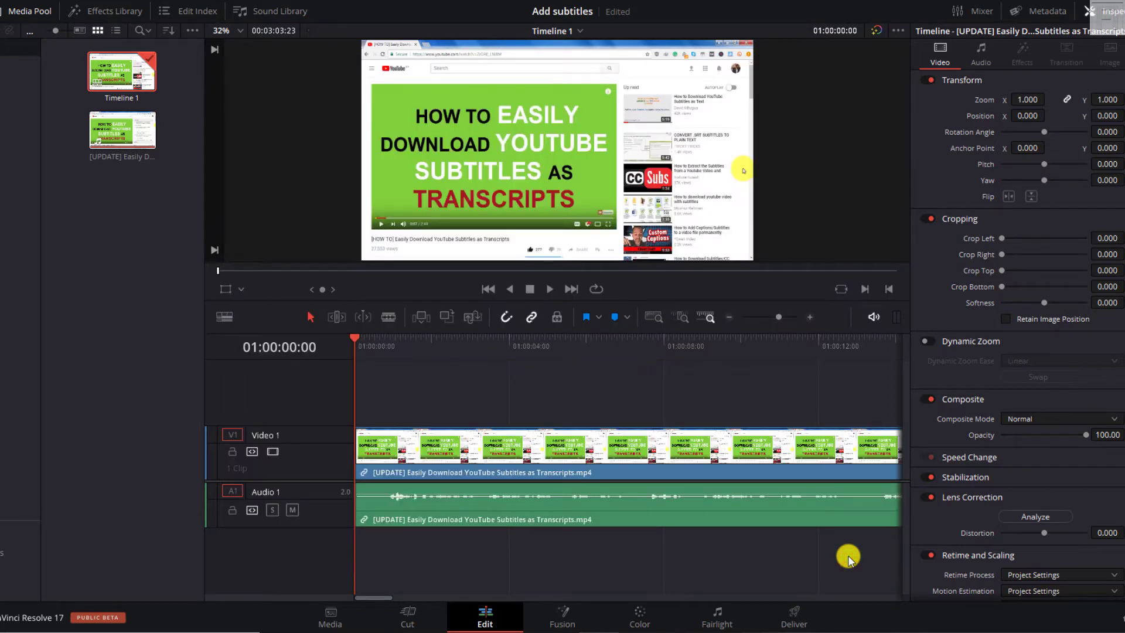
Add a Subtitle 1 track with a 7-second 'Subtitle' caption starting at 01:00:00:00.
right_click(285, 404)
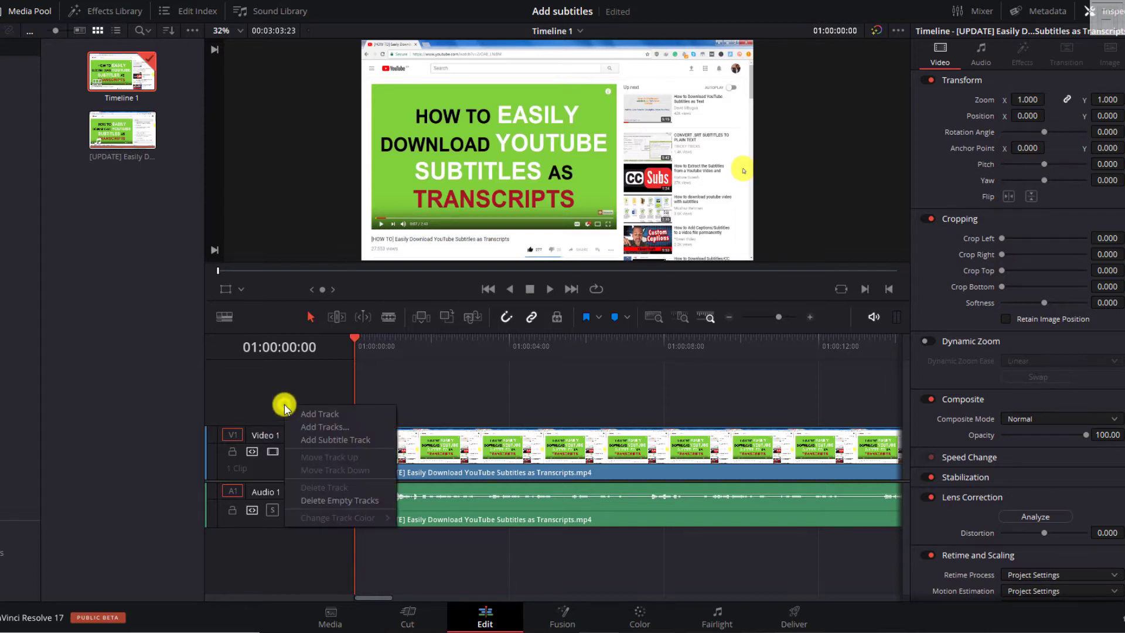
click(312, 443)
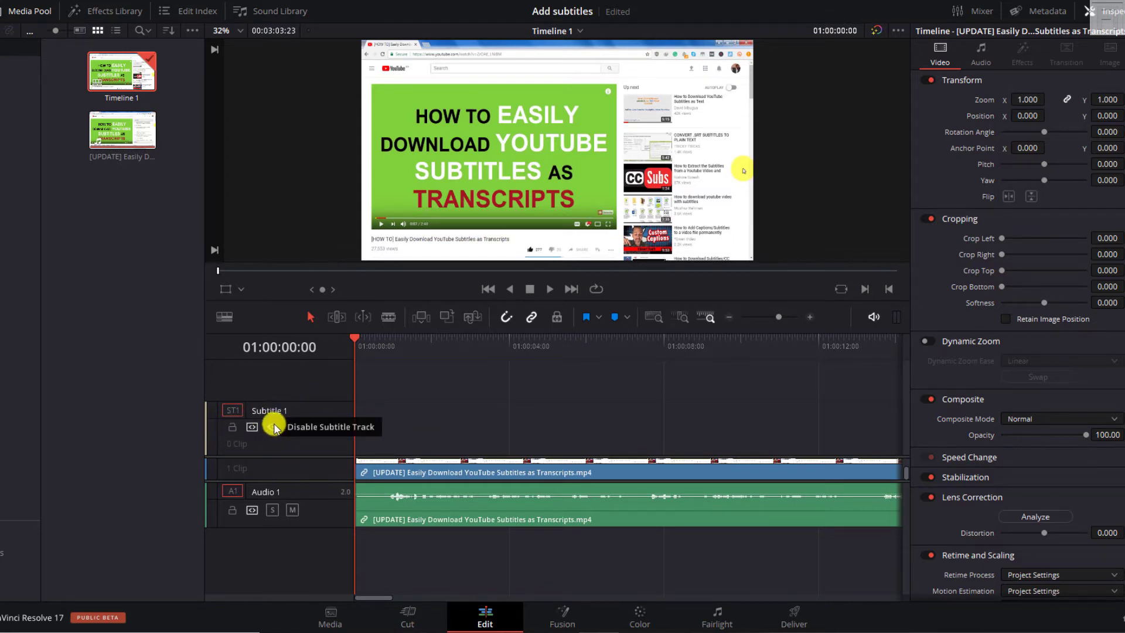
right_click(358, 444)
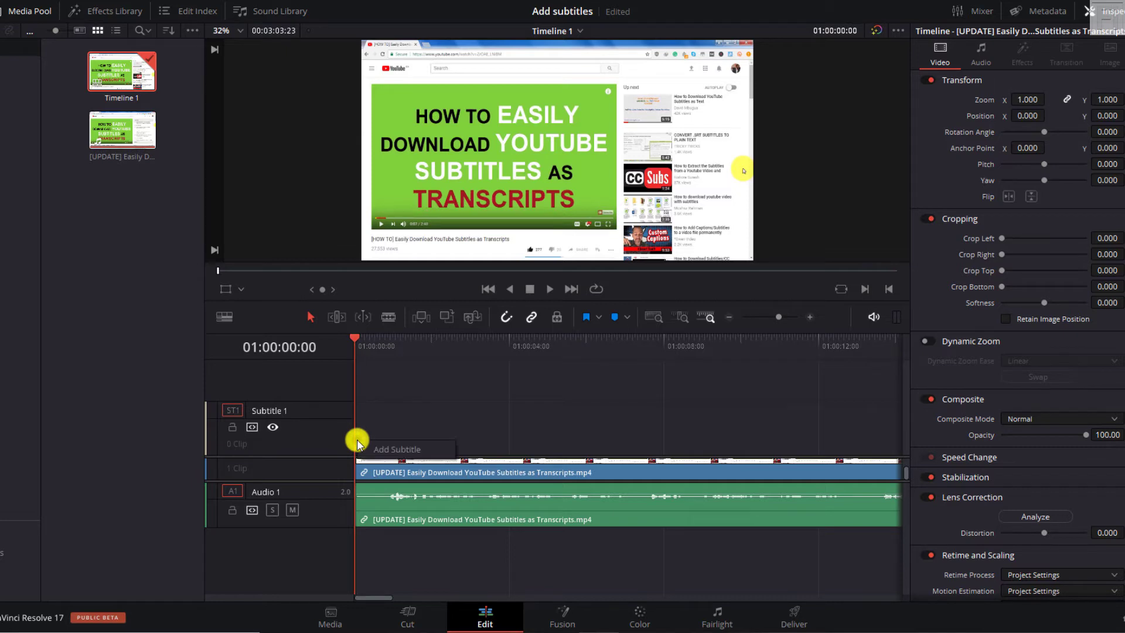
click(408, 449)
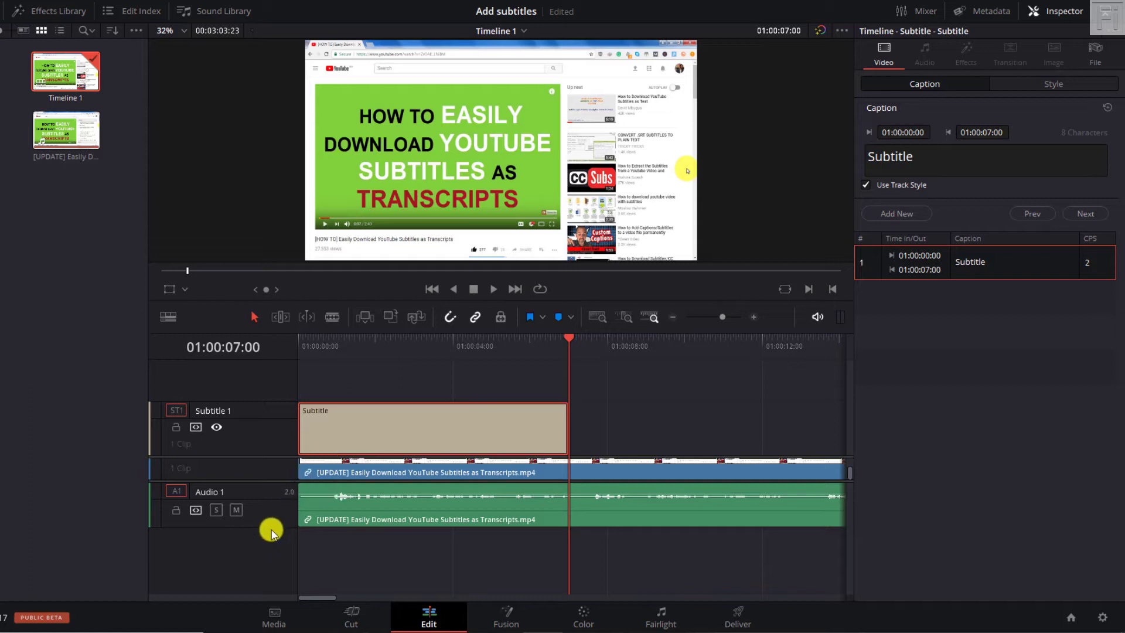
Enlarge the Audio 1 waveform and move the caption to 01:00:00:25–01:00:07:25.
drag(269, 525, 271, 579)
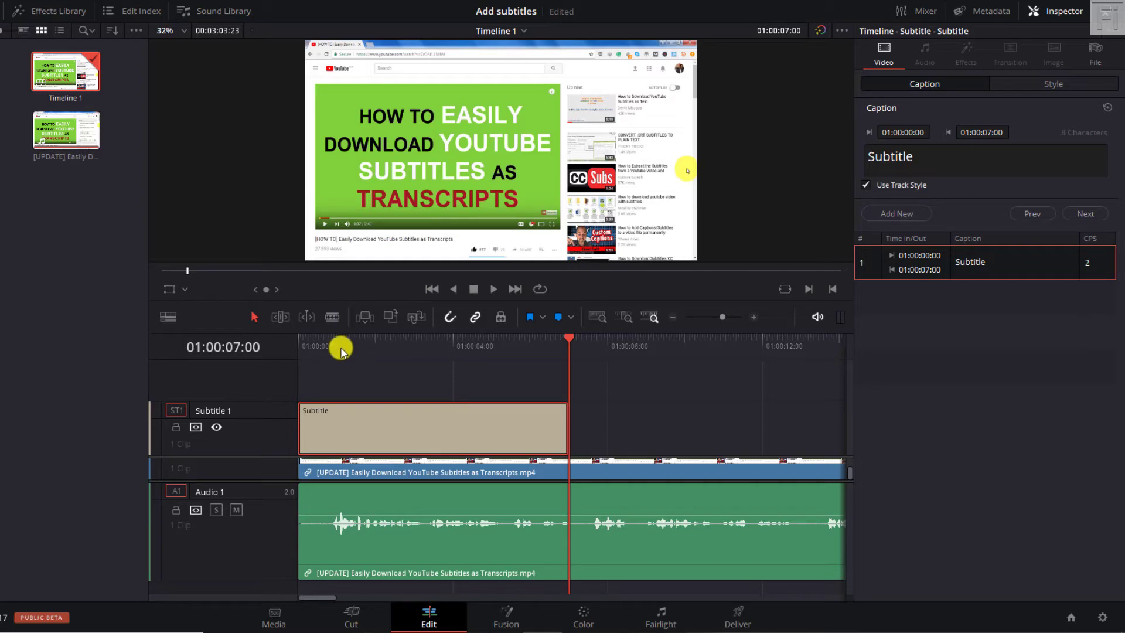
mouse_move(341, 350)
mouse_down()
mouse_move(340, 334)
mouse_move(331, 347)
mouse_up()
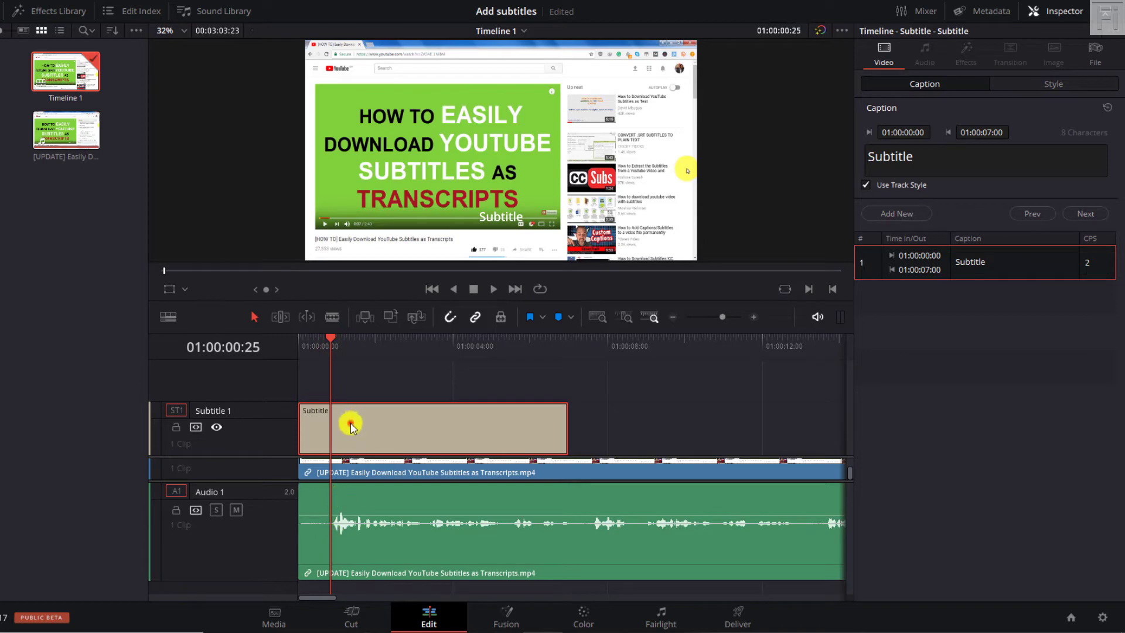
drag(350, 426, 376, 432)
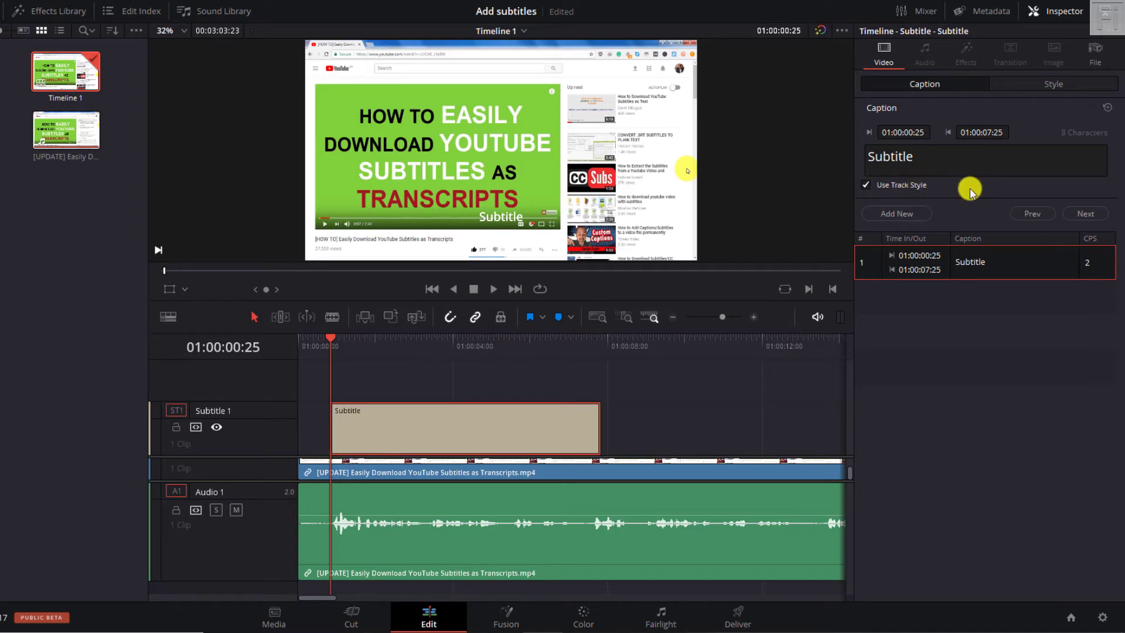
Show the caption's Style settings in the Inspector down to the Background options.
click(1072, 85)
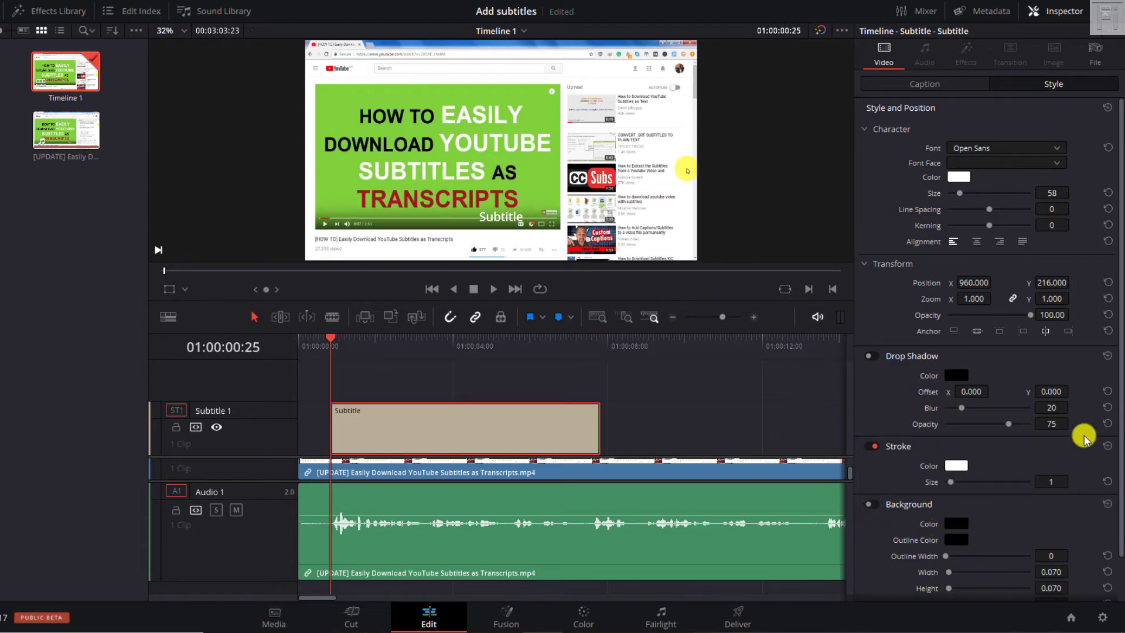
scroll(1118, 377, down, 2)
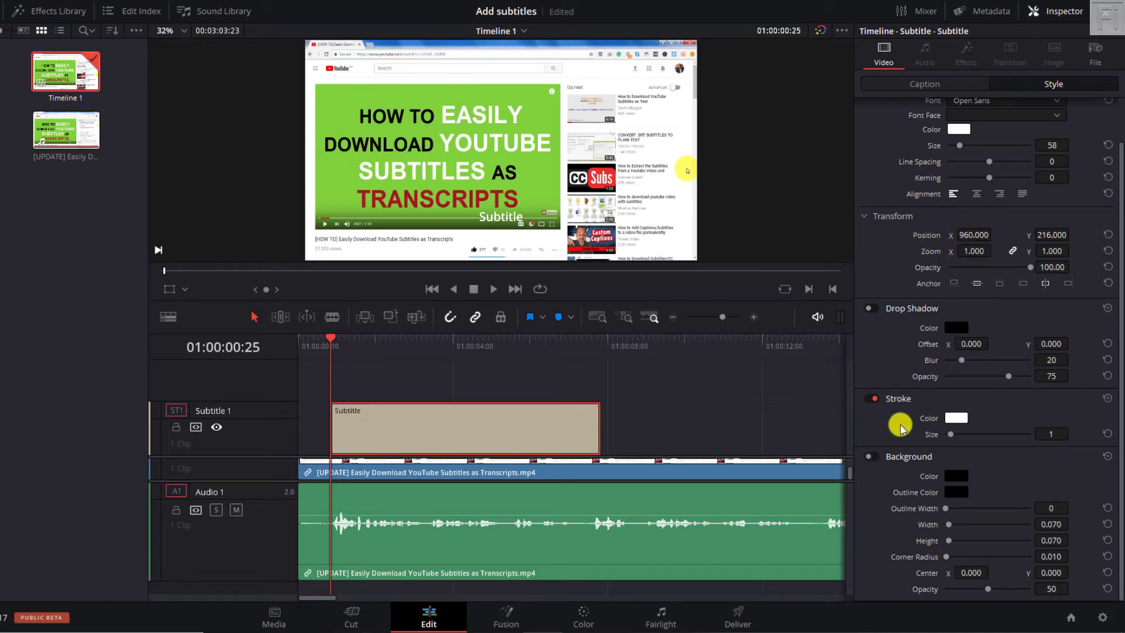
Turn on the subtitle's dark background box and size it to width 0.519, height 0.183.
click(875, 457)
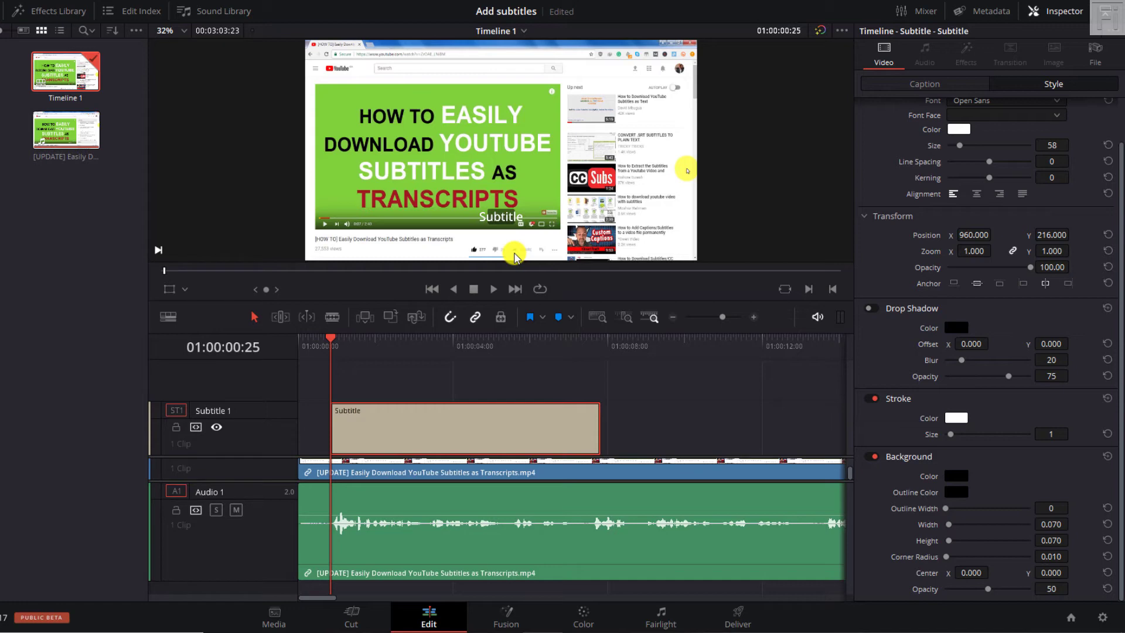
drag(932, 524, 969, 526)
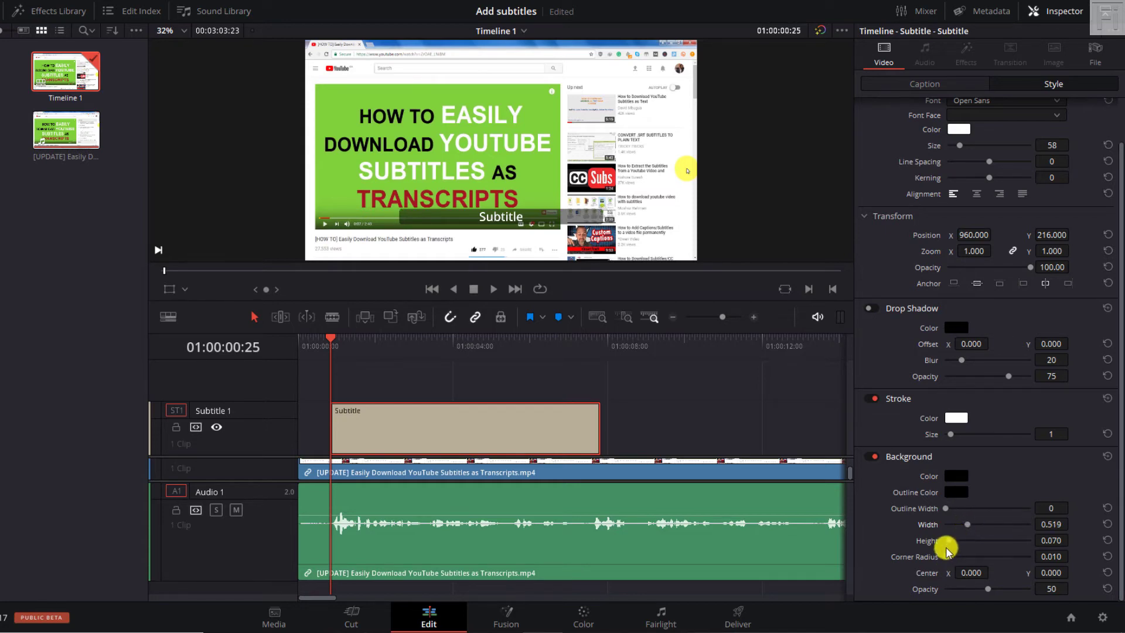
drag(948, 541, 953, 544)
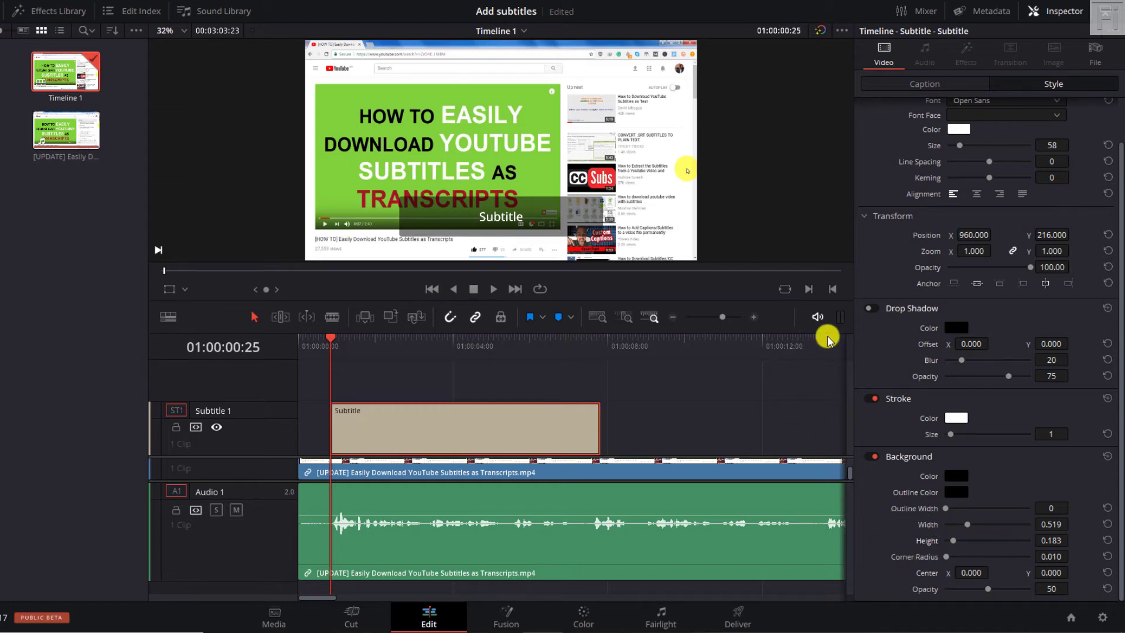
Switch the Inspector back to caption 1's text and timing settings.
click(937, 84)
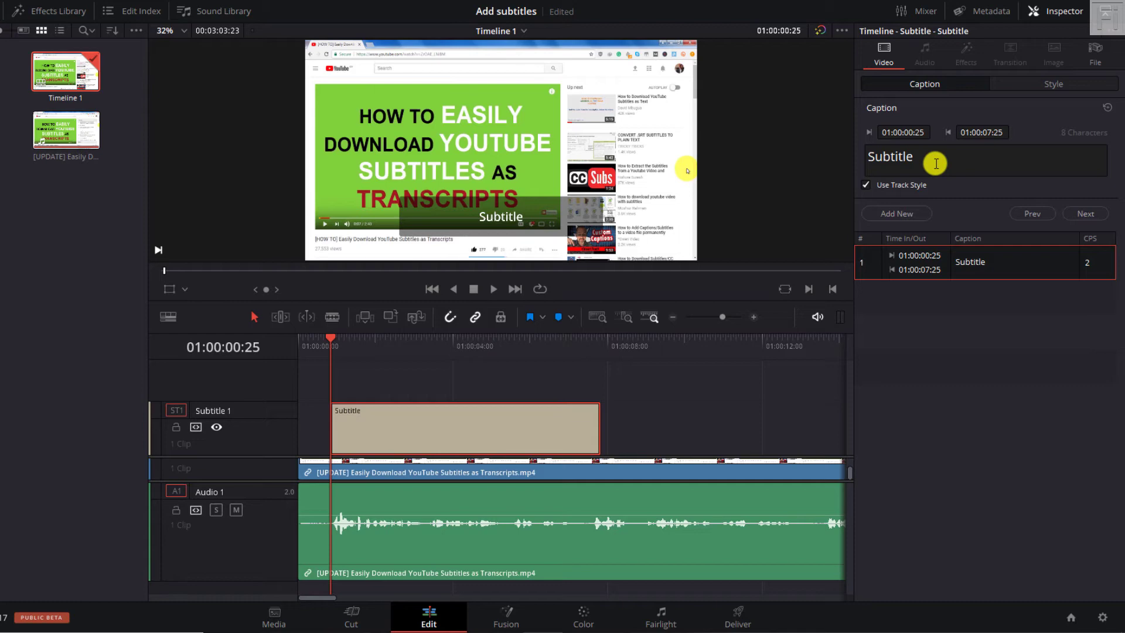
Preview the timeline and trim caption 1 to end at 01:00:07:18.
click(491, 289)
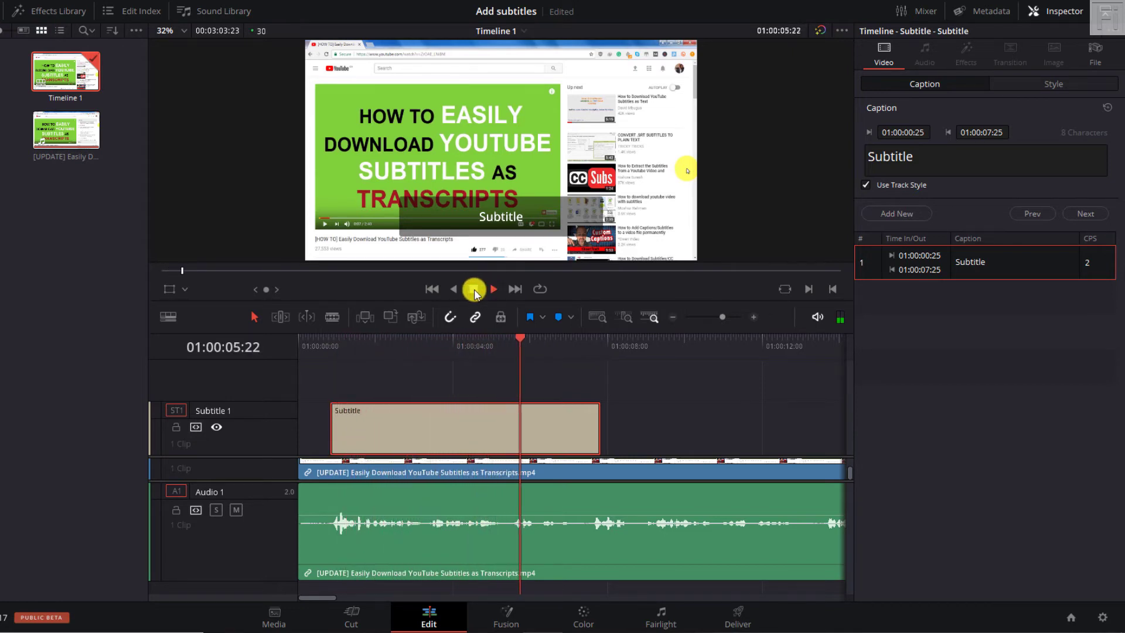
click(475, 290)
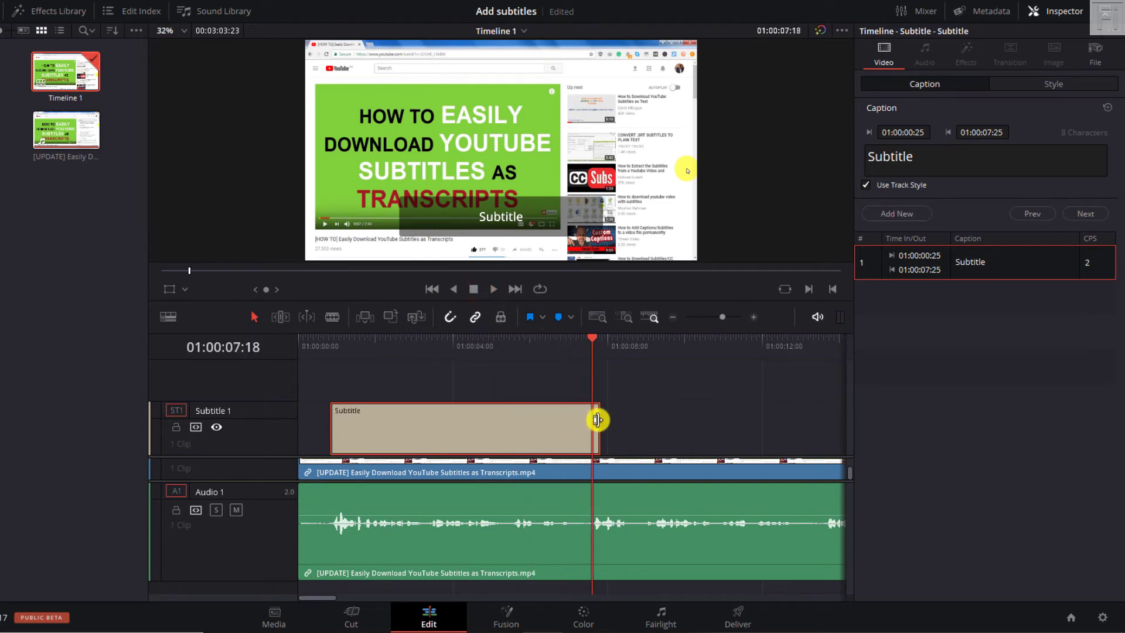
drag(598, 416, 595, 421)
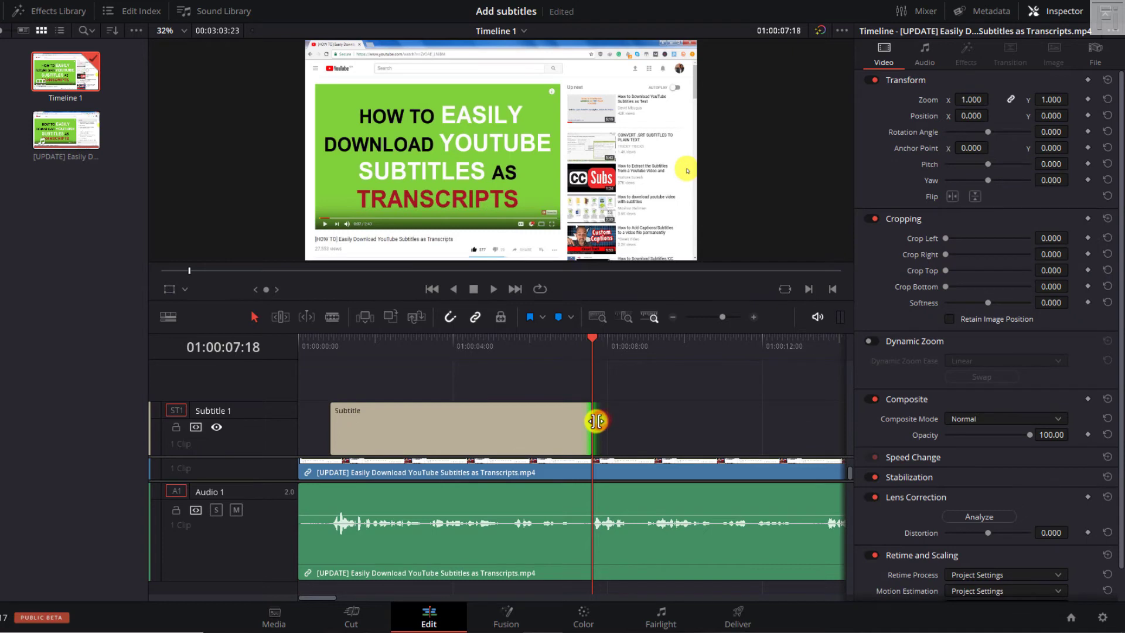
click(474, 428)
Replace 'Subtitle' with the full sentence about easier YouTube transcript downloads after the interface update.
click(929, 155)
double_click(930, 155)
text(WIth the recent updatedon the YouTUbe)
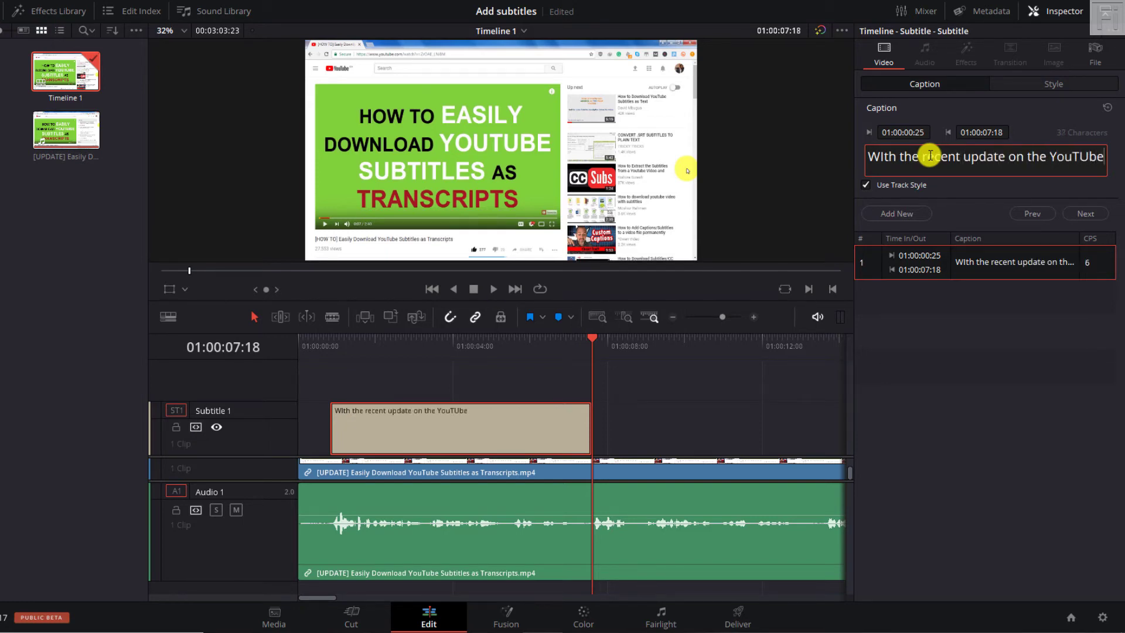
text(e inter)
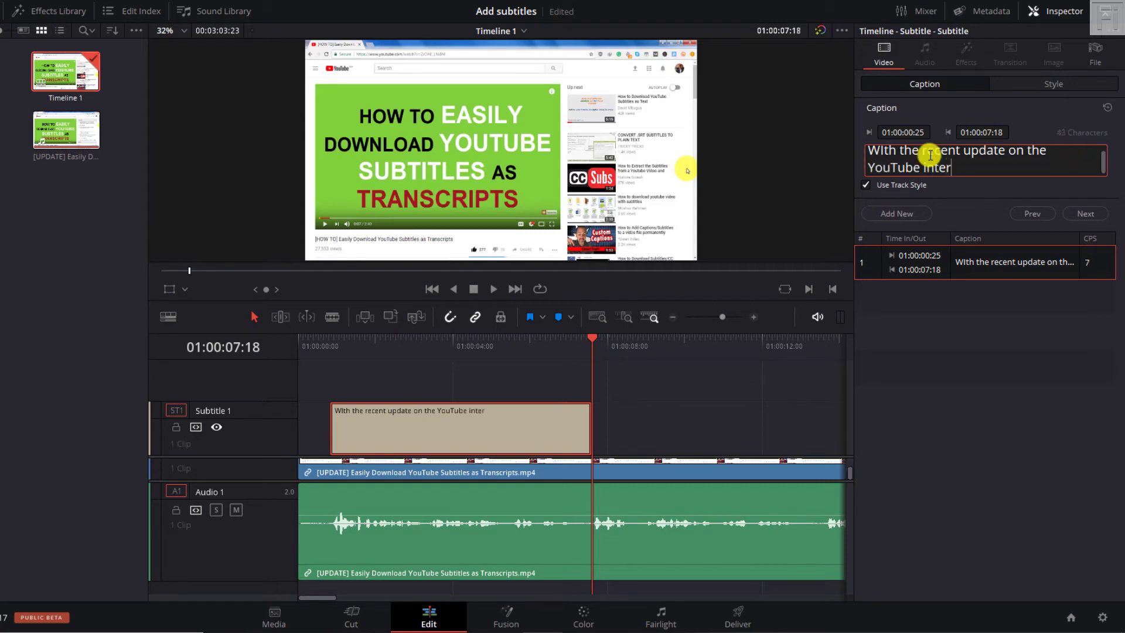
text(face it's now easier tha)
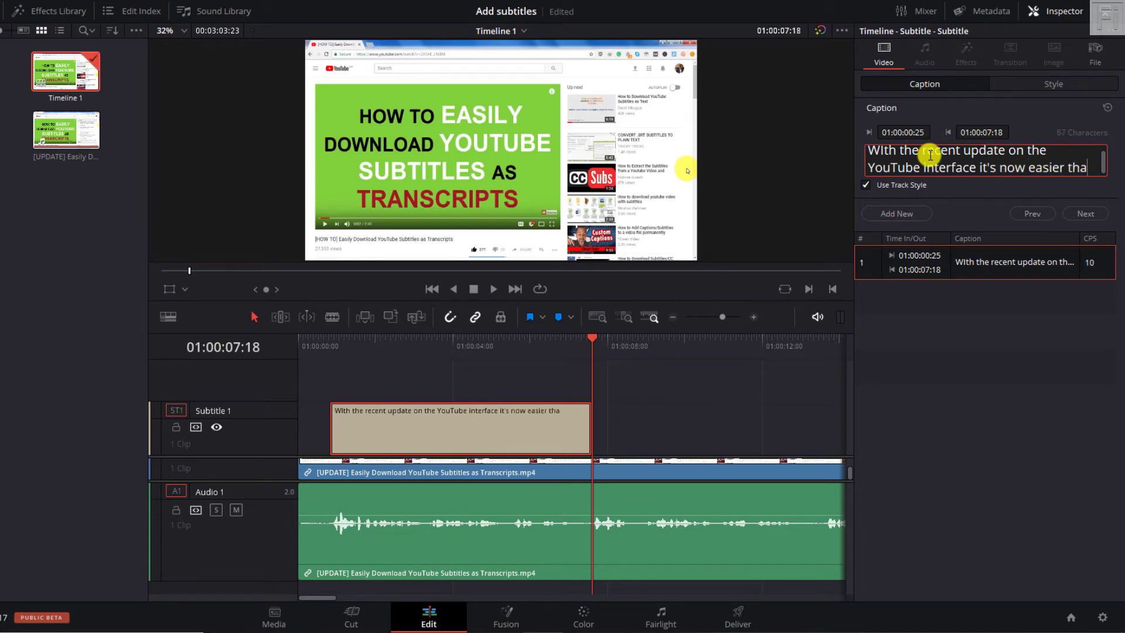
text(n before t)
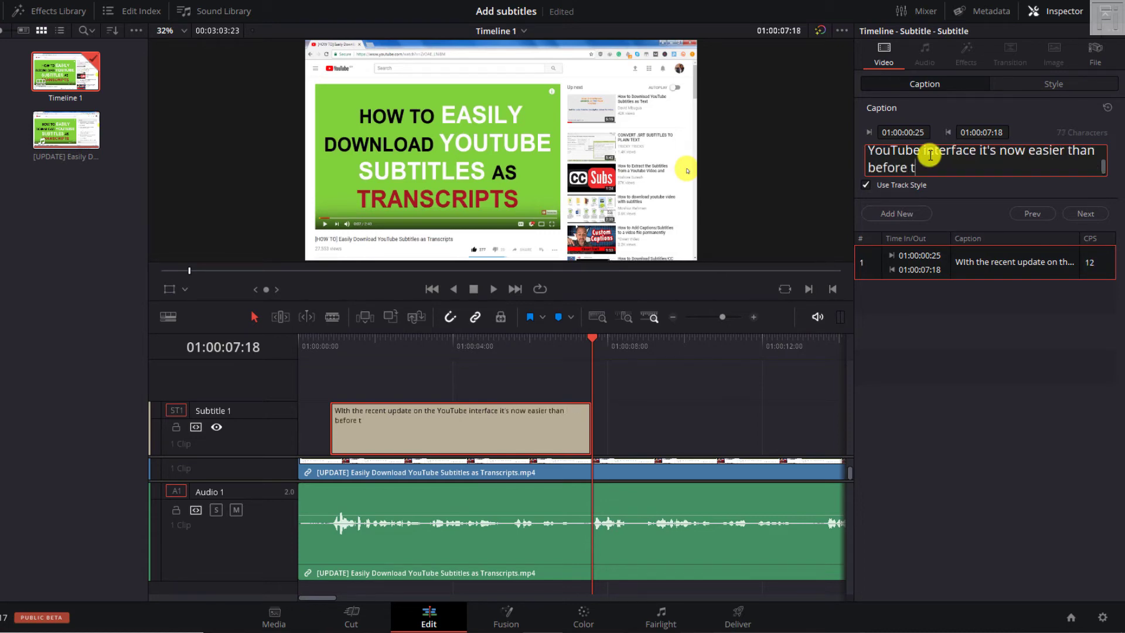
text(o download )
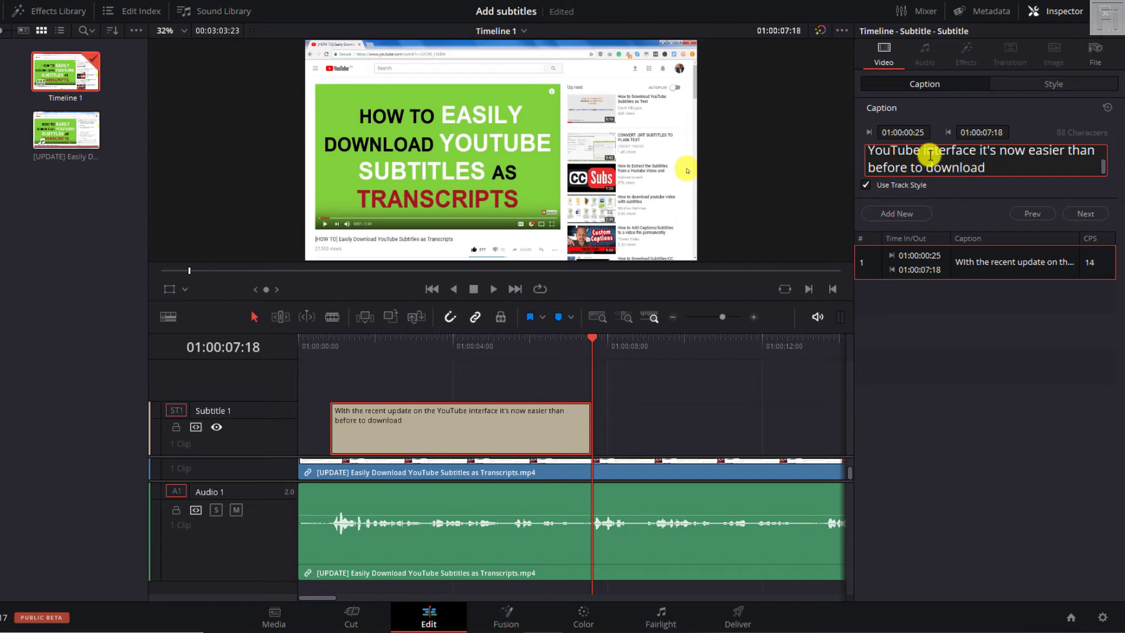
text(YouTUbe Transcripts.)
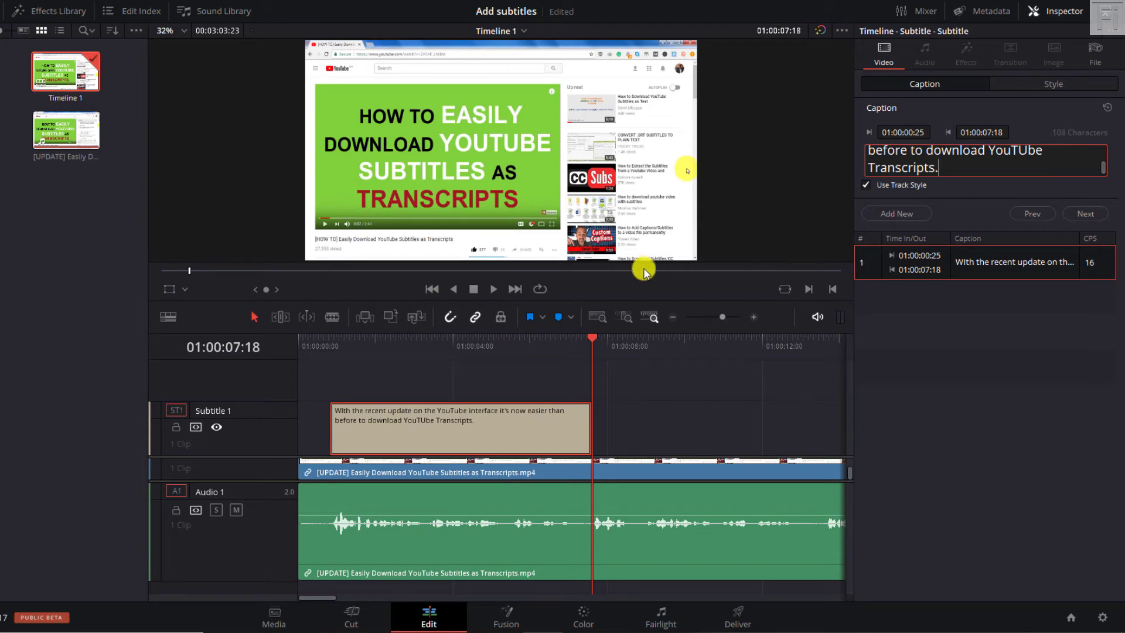
Cut caption 1 down to 'With the recent update / on the YouTube interface' on two lines.
click(424, 350)
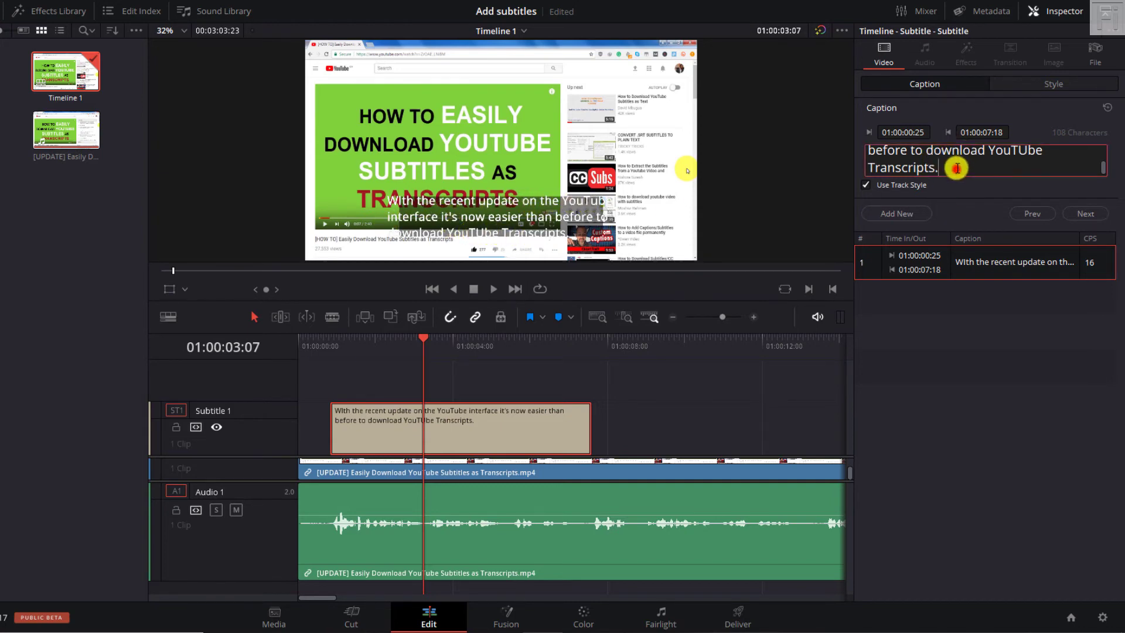
triple_click(900, 154)
click(902, 155)
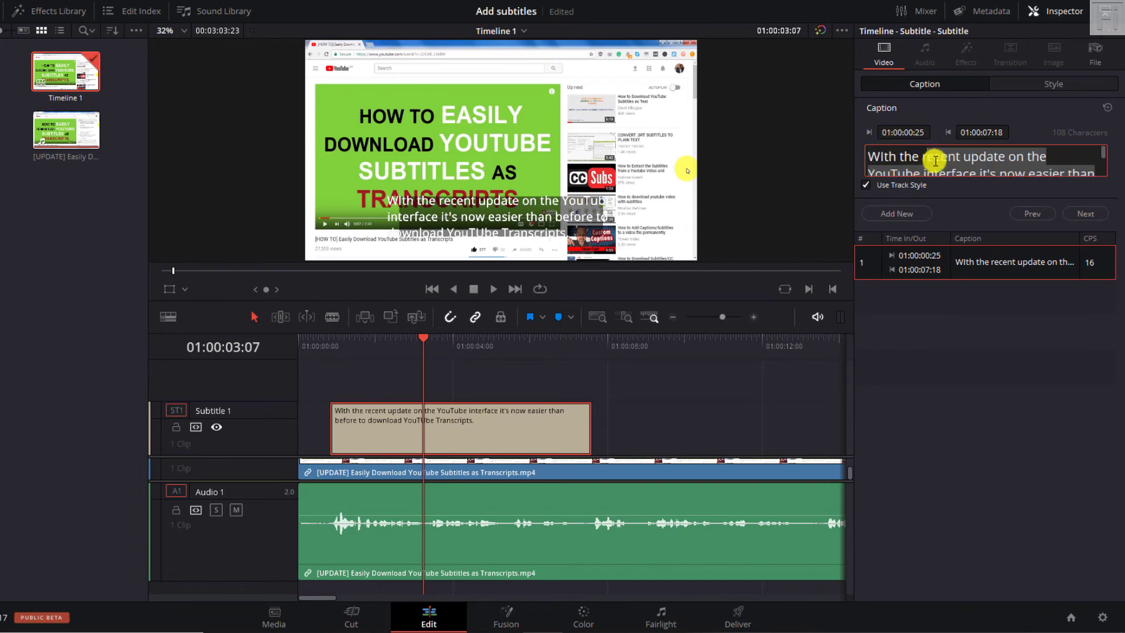
right_click(994, 169)
click(1017, 177)
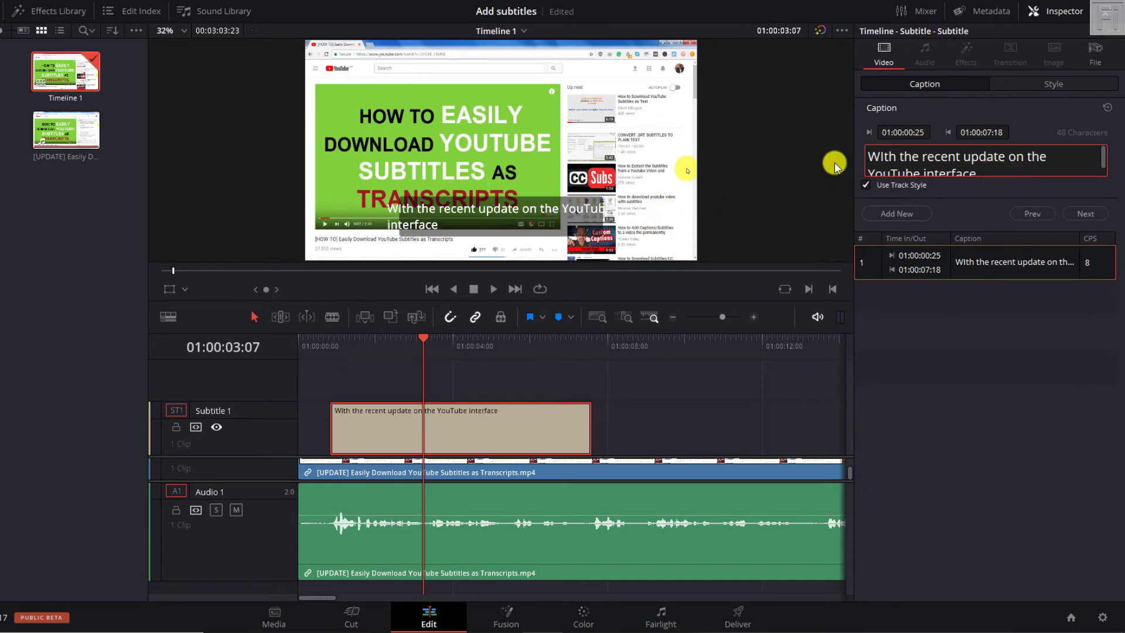
click(1009, 156)
key(Return)
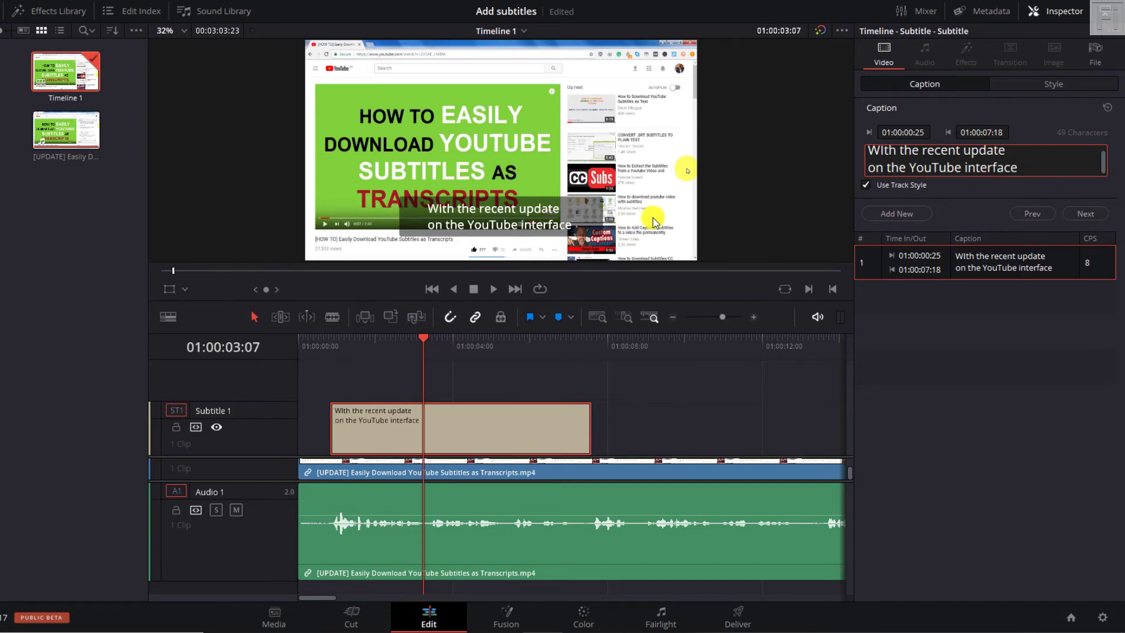
Center-align the caption text and trim caption 1 to end at 01:00:03:12.
click(1034, 85)
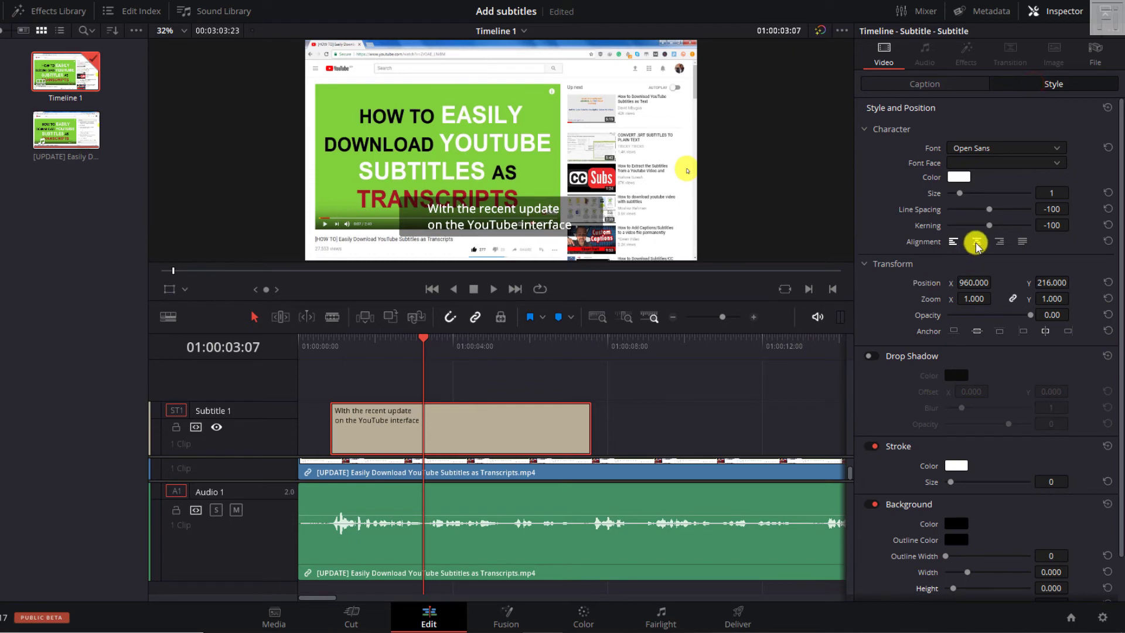
click(976, 243)
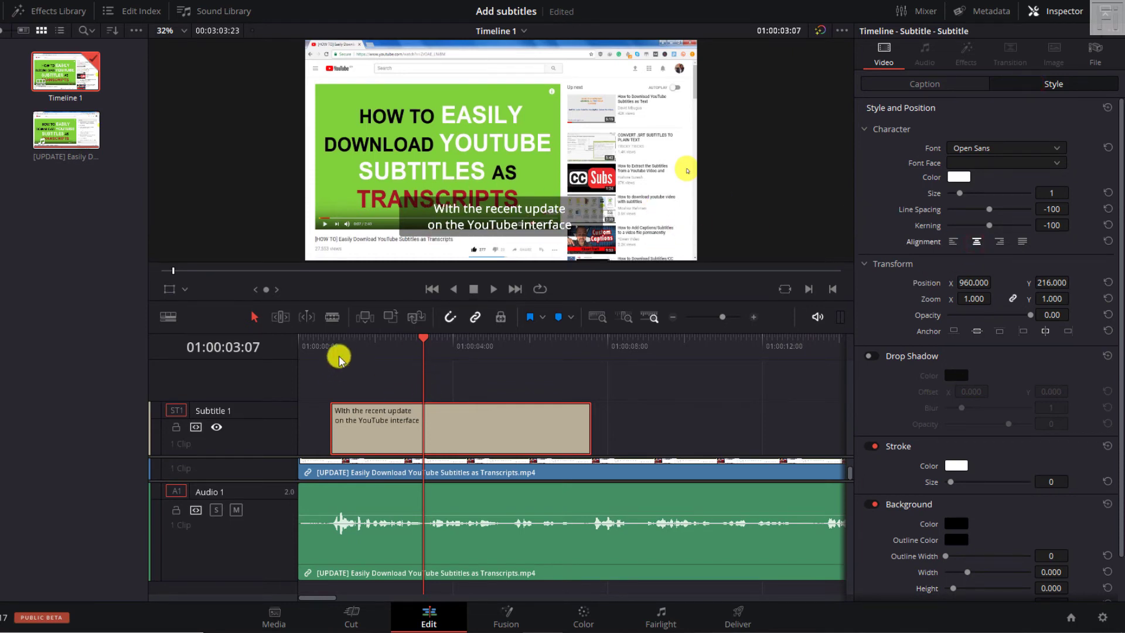
click(330, 339)
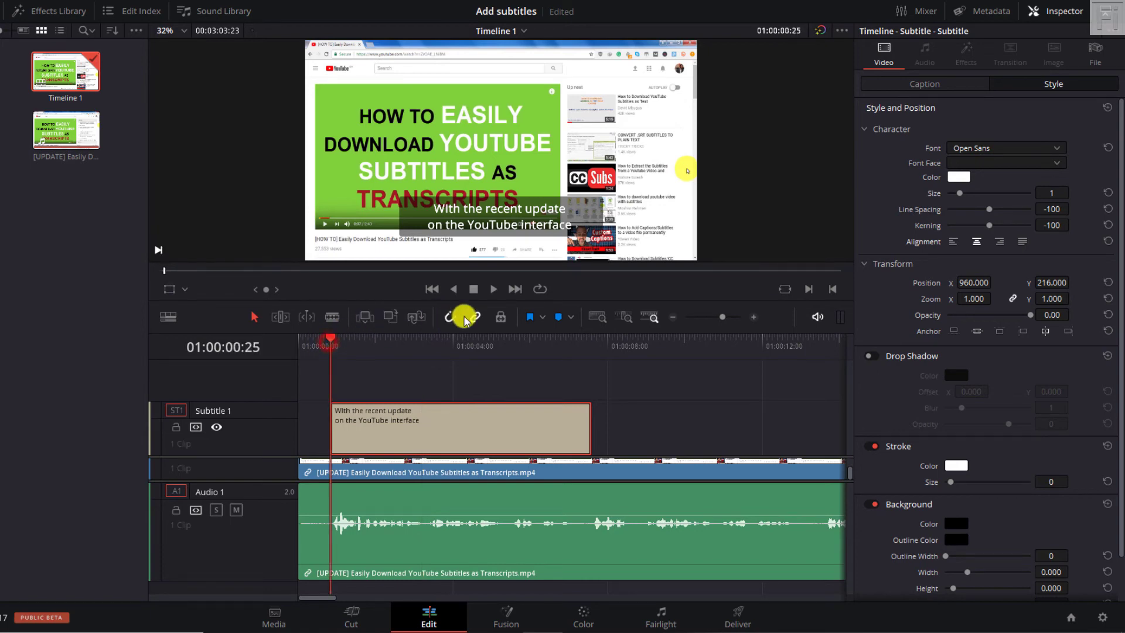
click(494, 289)
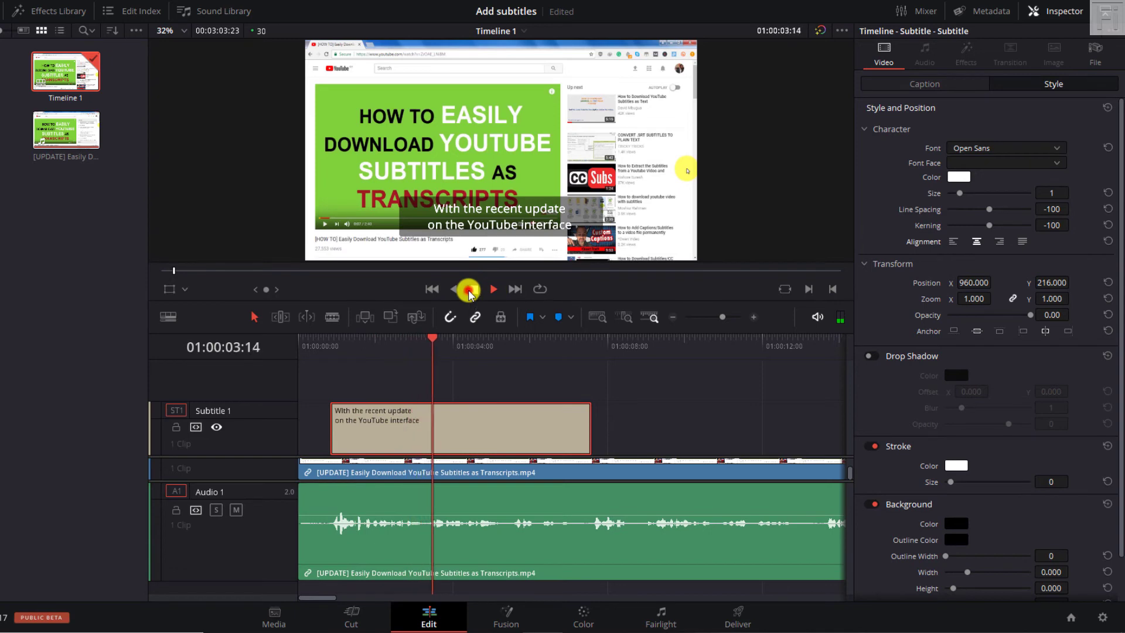
click(469, 290)
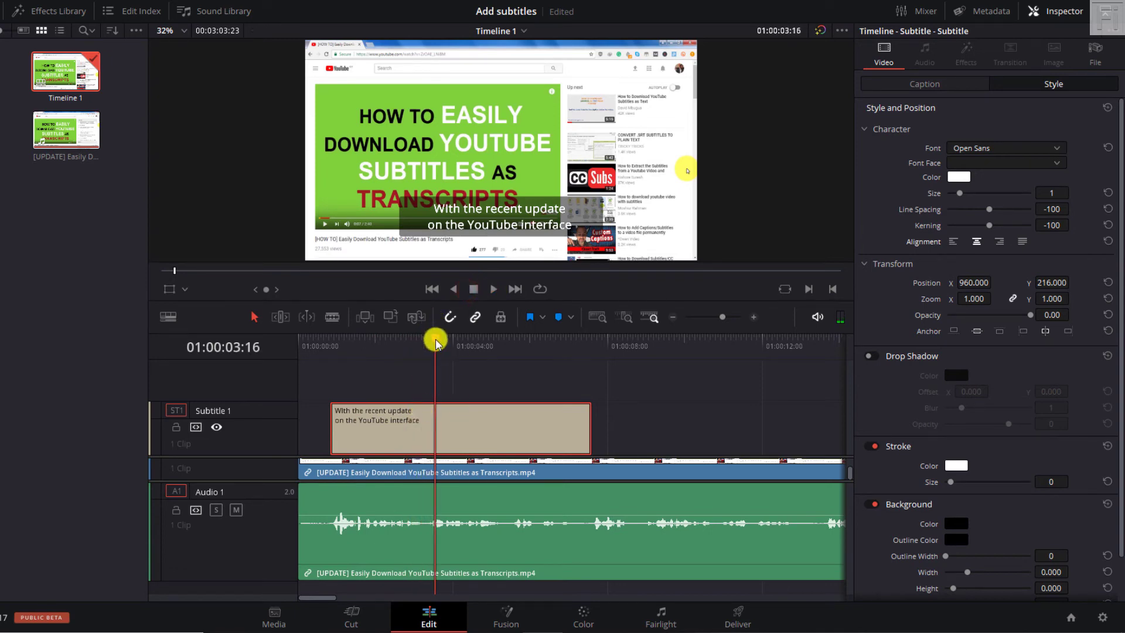
drag(434, 341, 429, 339)
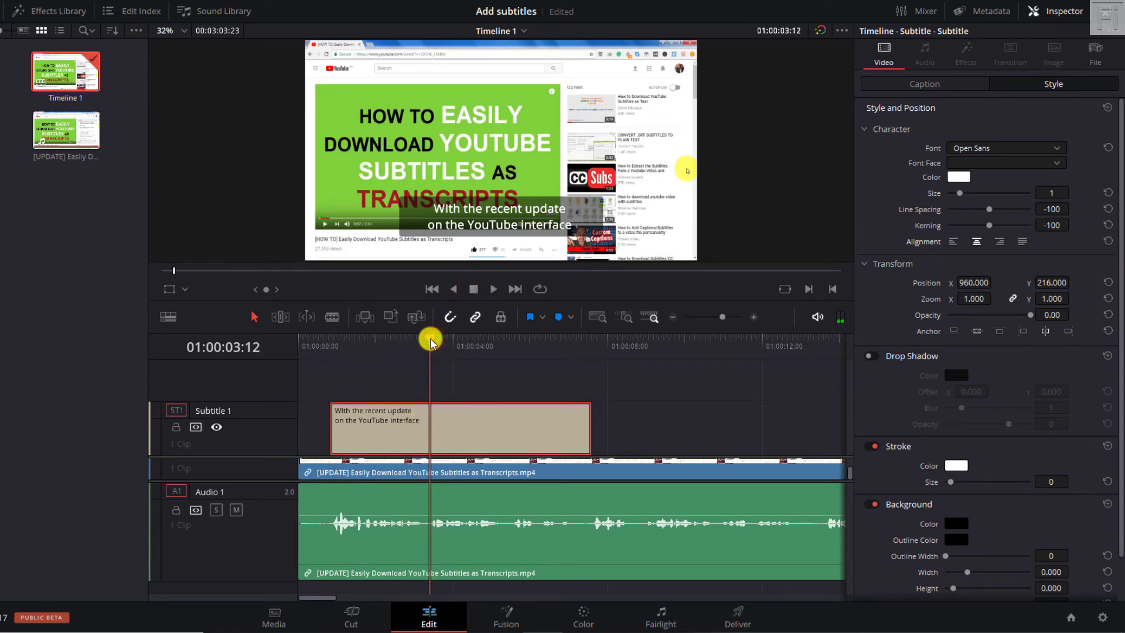
drag(589, 432, 430, 433)
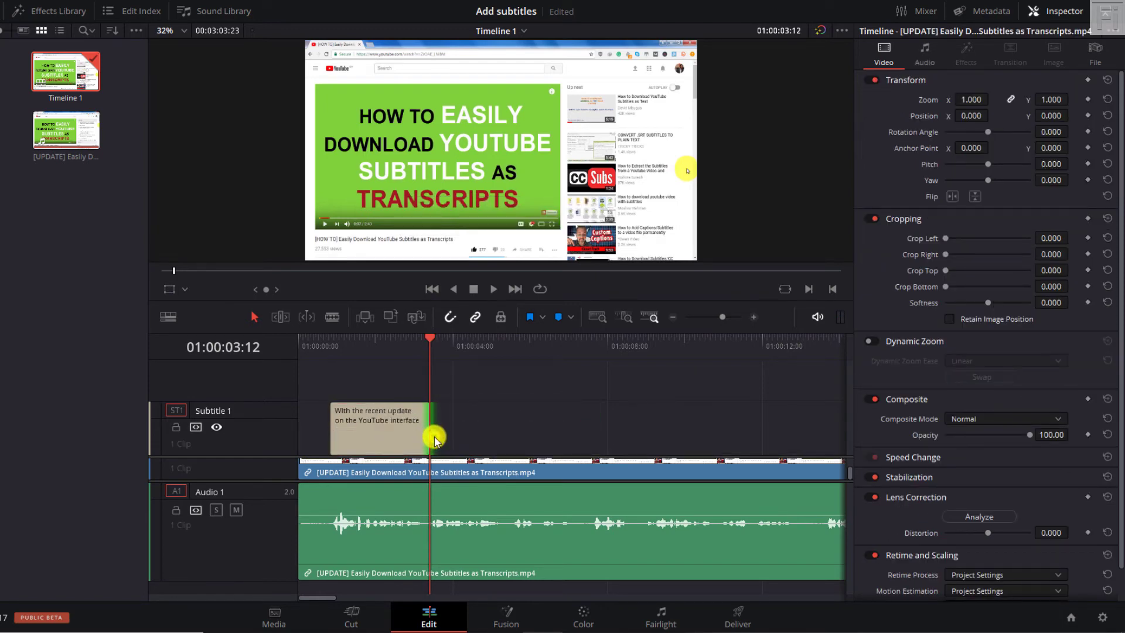
Add a second subtitle clip starting at 01:00:03:12 on the Subtitle 1 track.
right_click(444, 439)
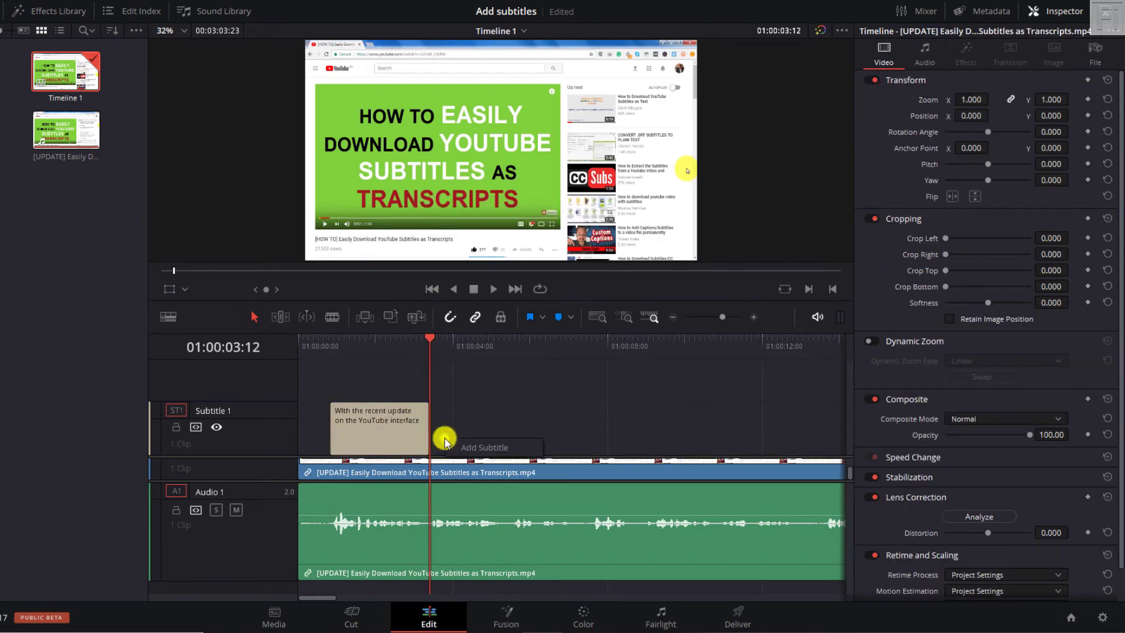
click(483, 448)
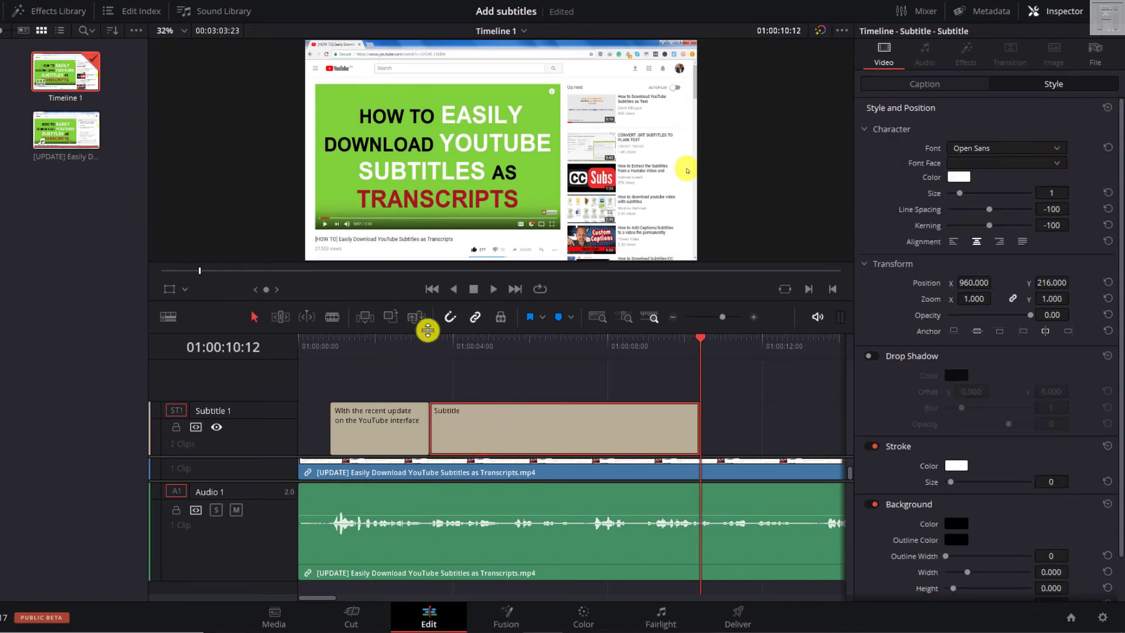
click(436, 345)
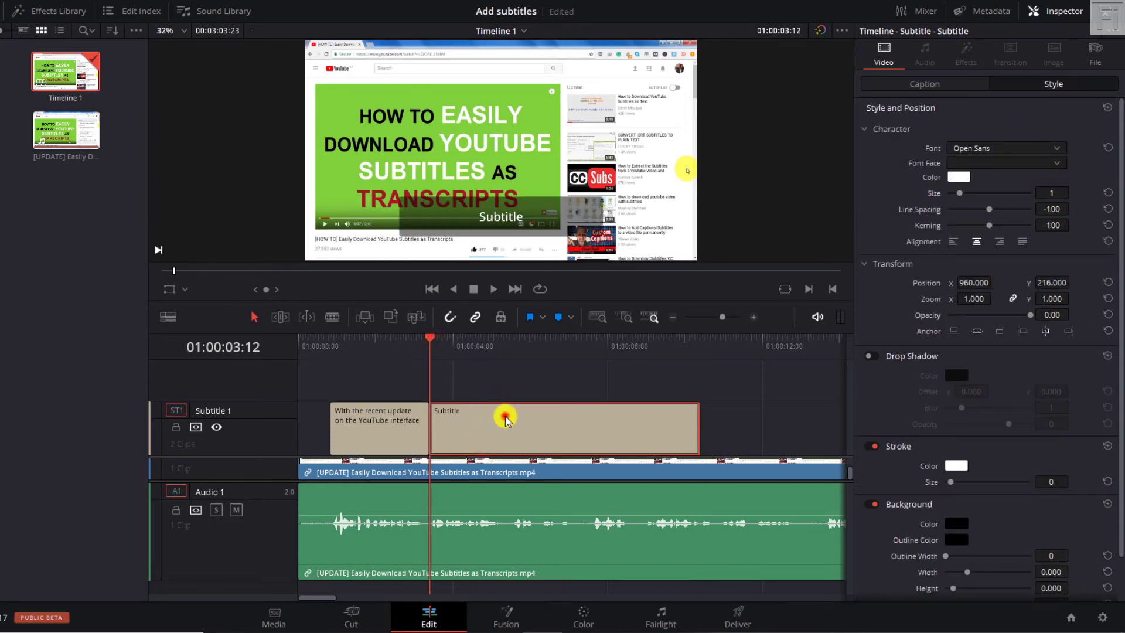
Set caption 2 to 'it's now easier than before / to download YouTUbe Transcripts.' and preview it.
click(919, 83)
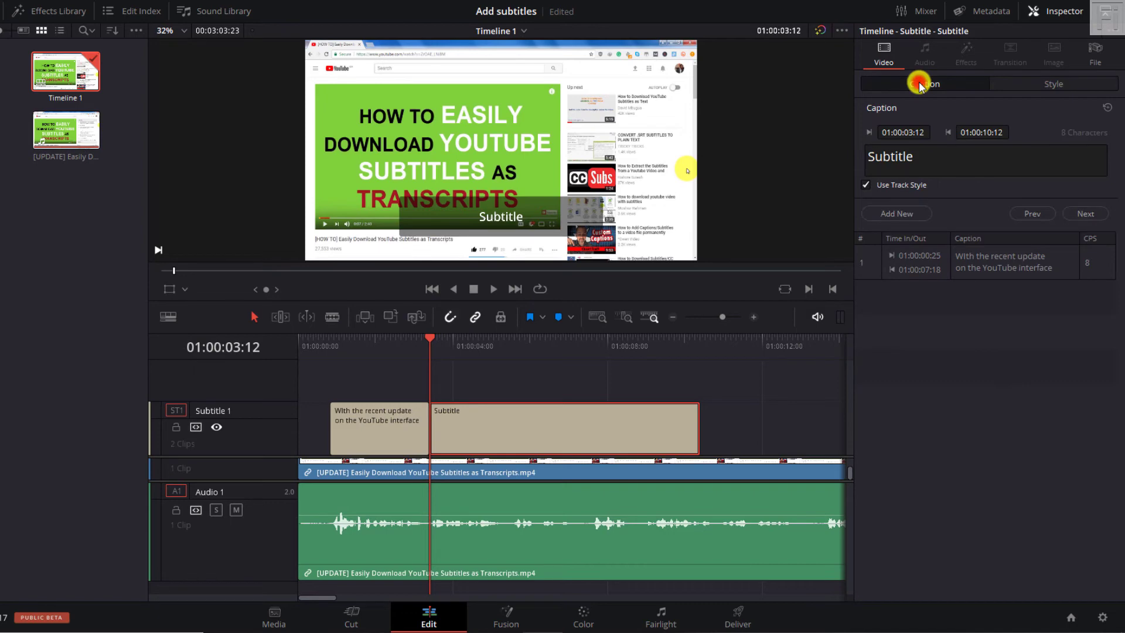
click(946, 150)
double_click(946, 152)
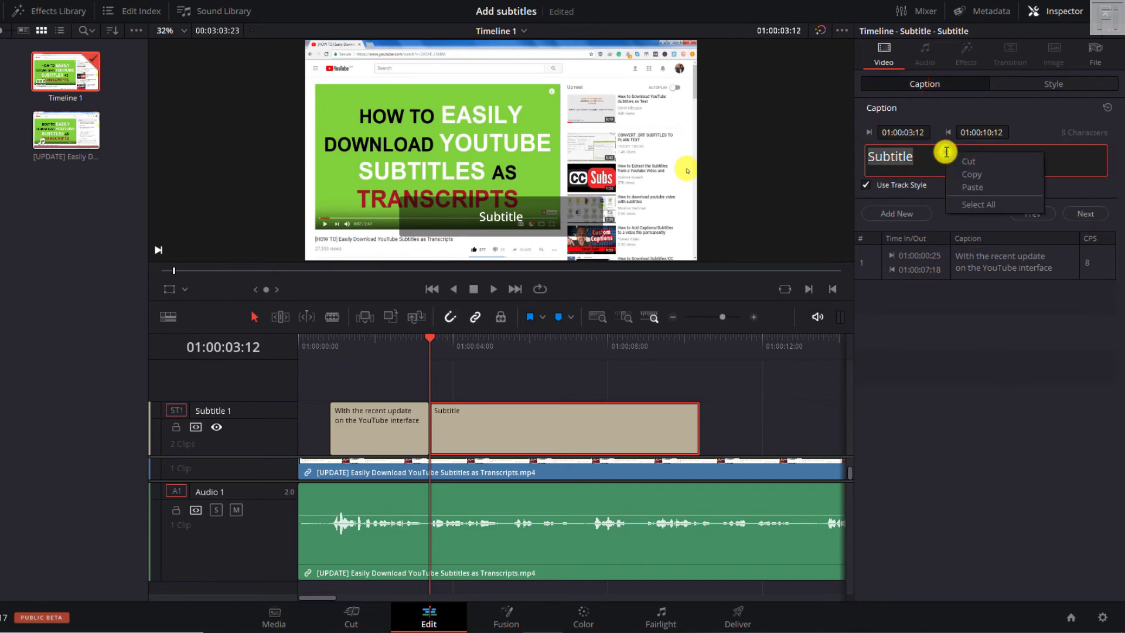
click(984, 188)
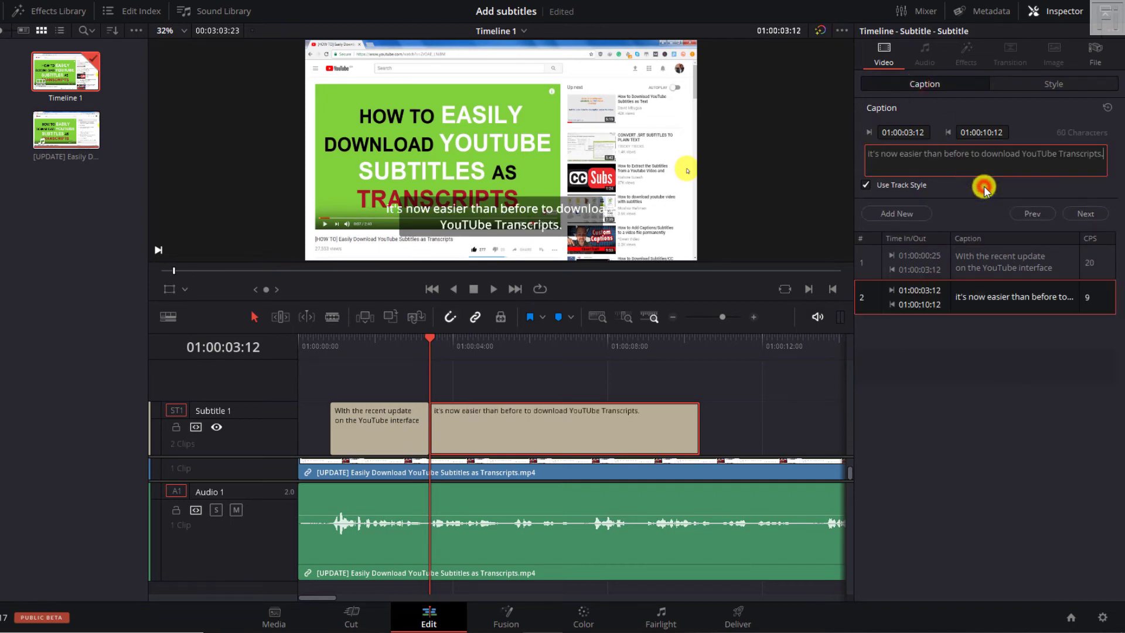
click(974, 154)
key(Return)
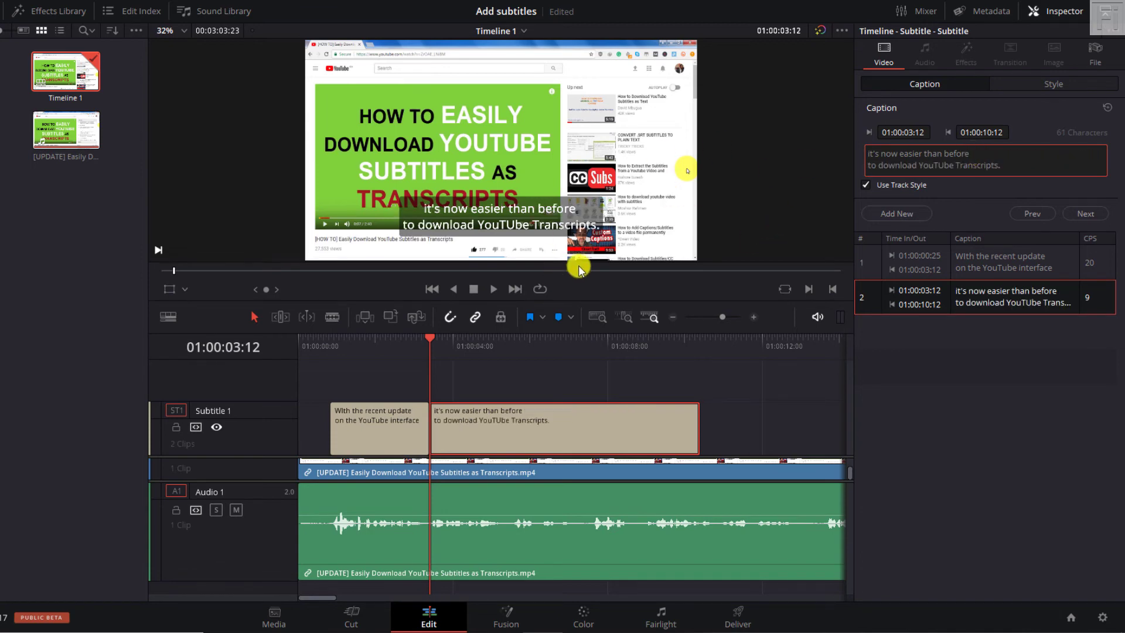
click(493, 290)
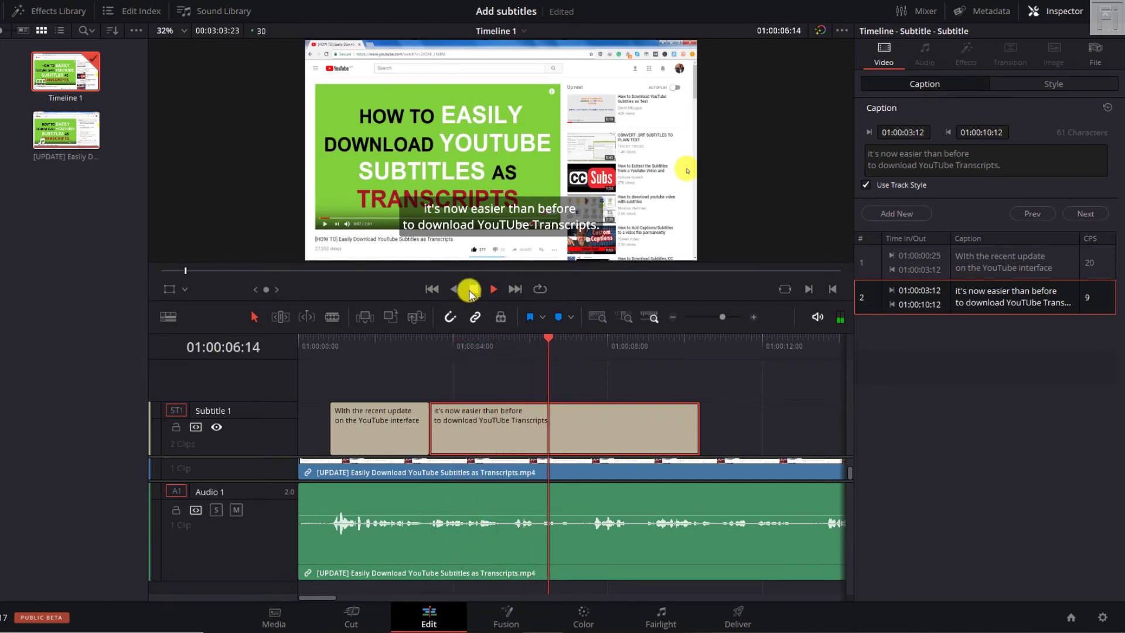
click(475, 289)
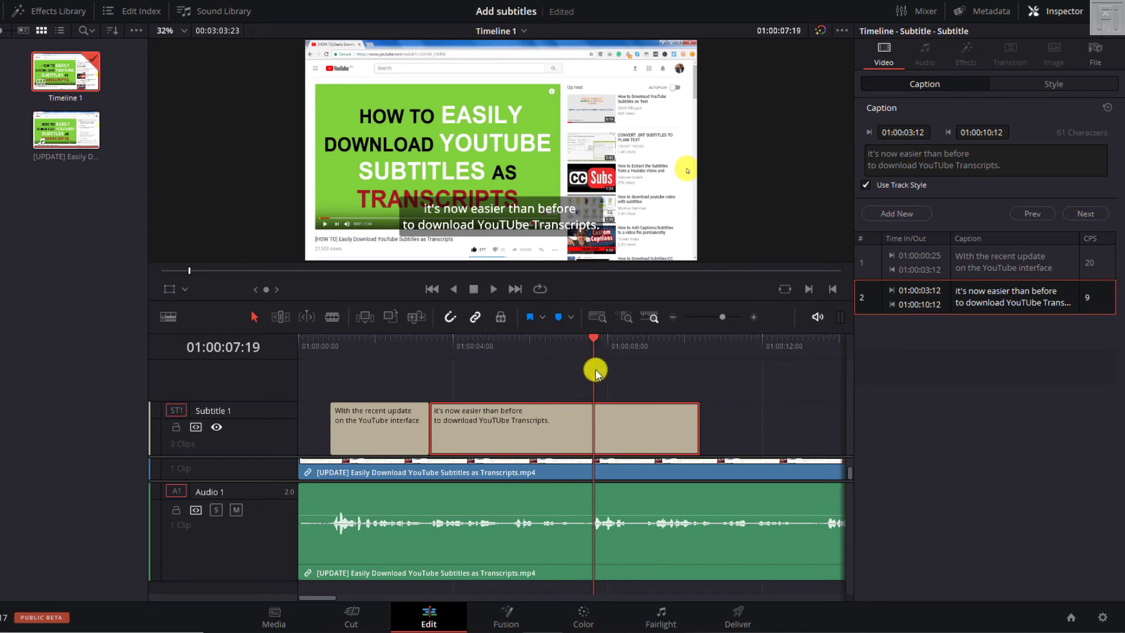
End caption 2 at 01:00:07:19 and add a third placeholder subtitle after it.
drag(697, 426, 590, 426)
click(605, 437)
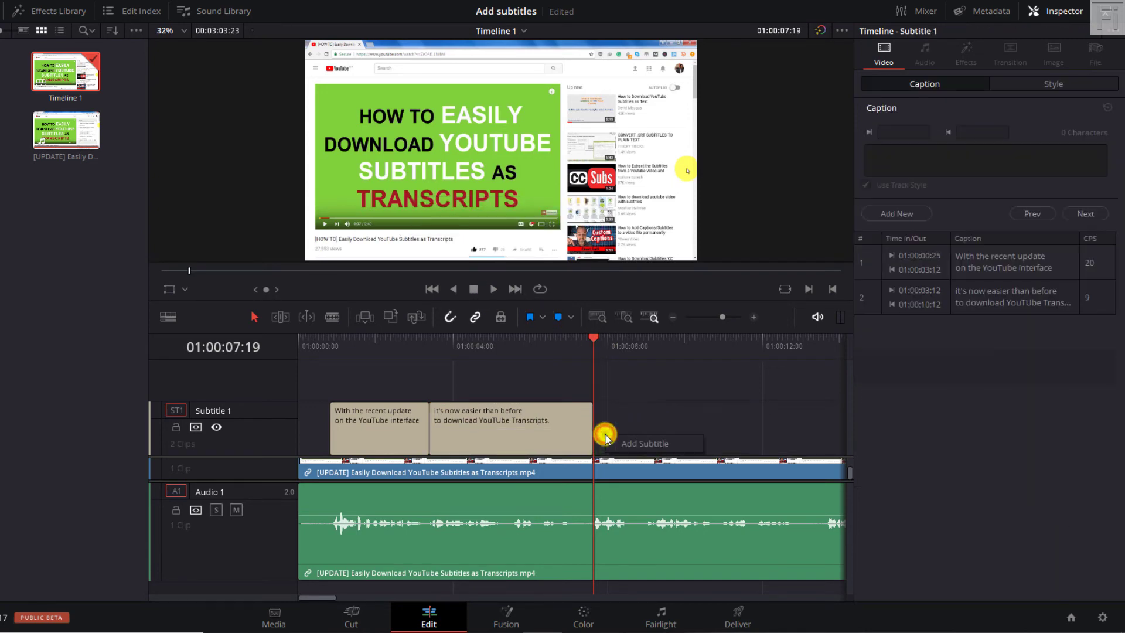
click(640, 444)
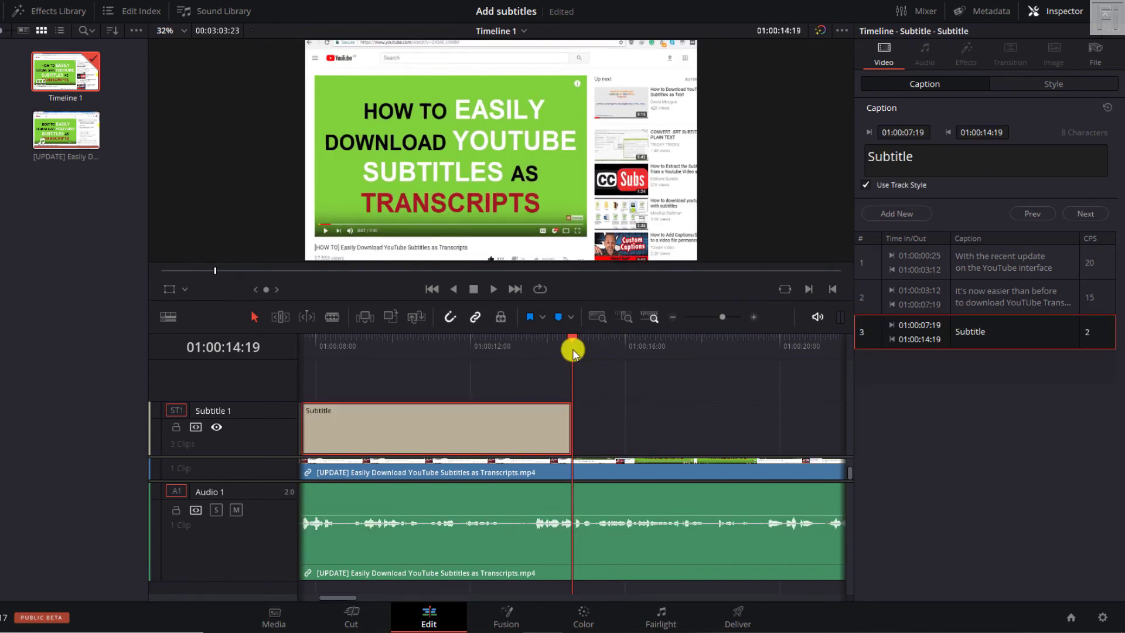
Play back from the third subtitle's start at 01:00:07:19 to hear its spoken line.
drag(572, 339, 607, 344)
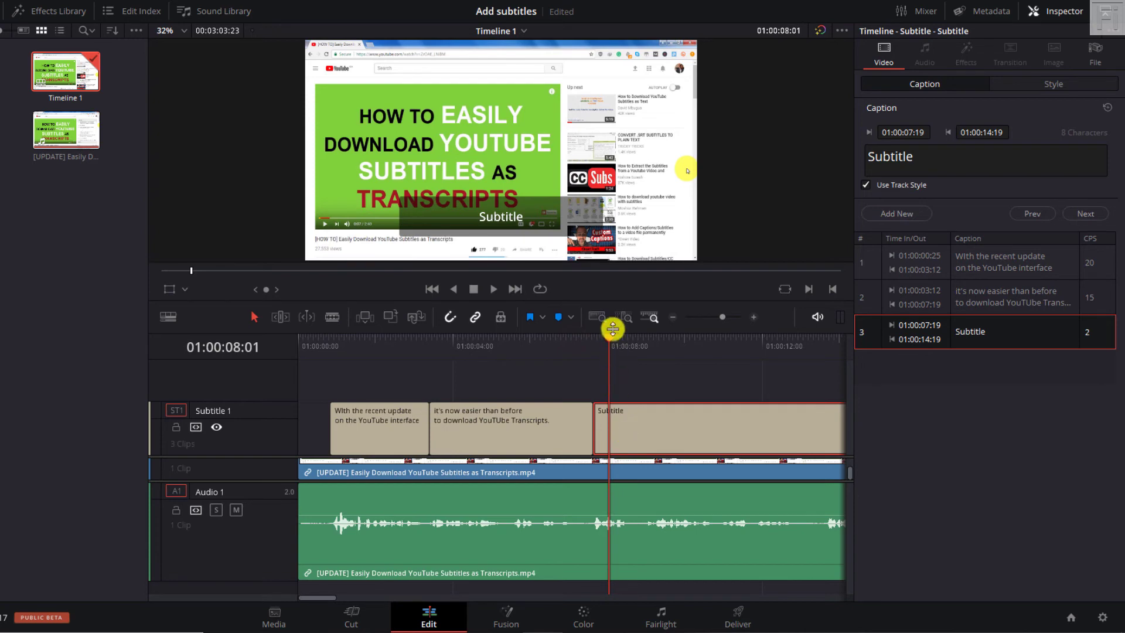
drag(608, 340, 600, 334)
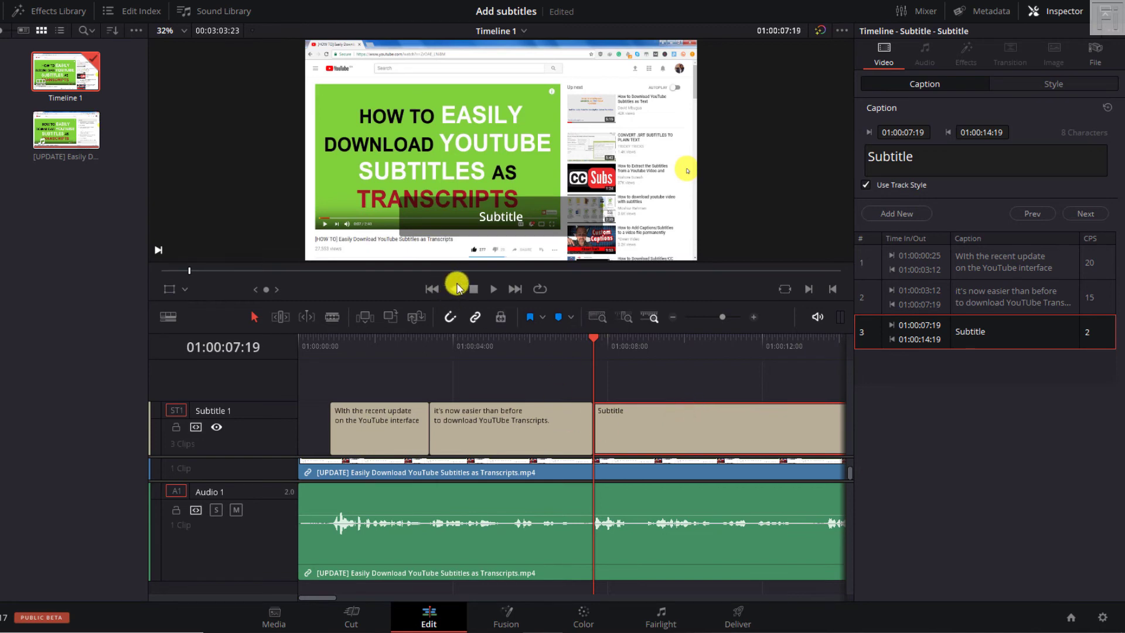
click(493, 290)
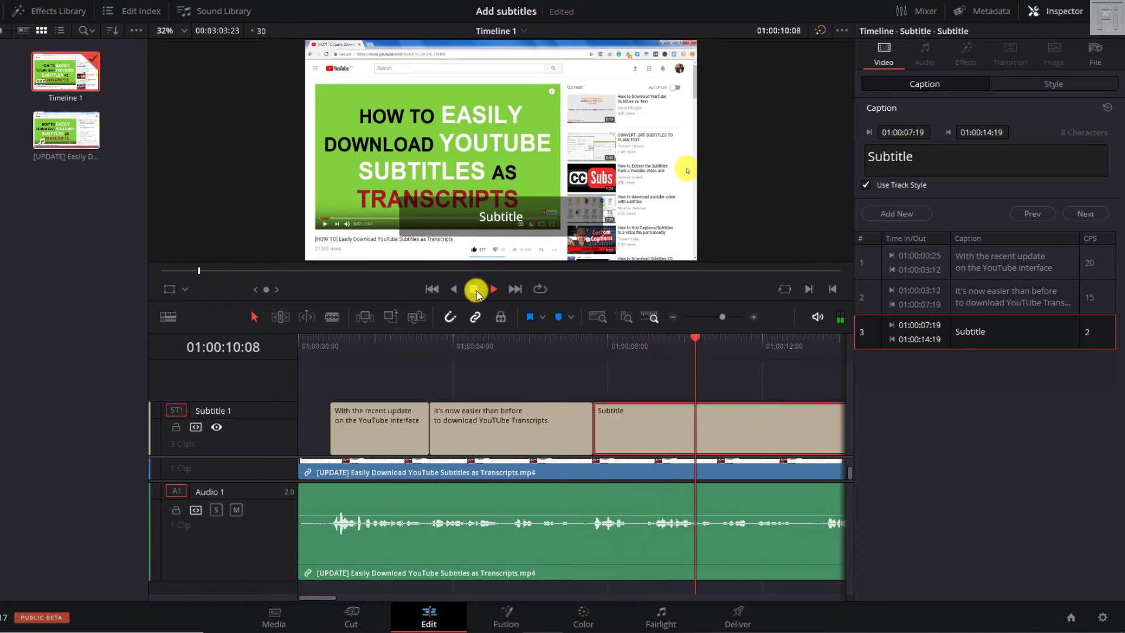
click(475, 289)
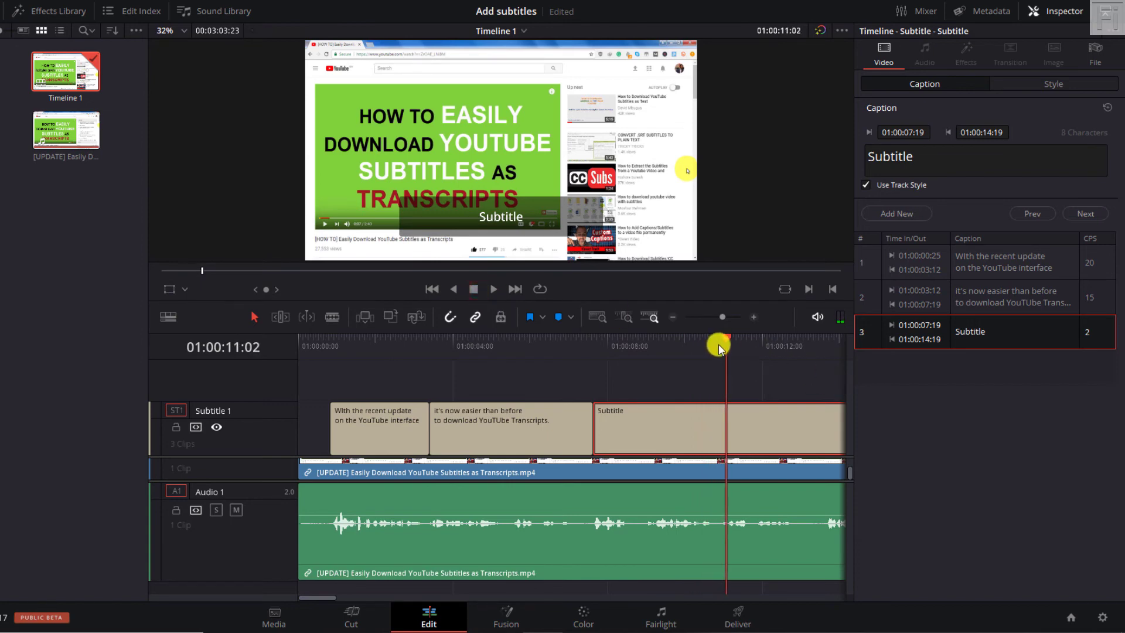
Replace caption 3 with a two-line speaker introduction: the speaker's name, then 'from freelancerinsights.com'.
drag(725, 340, 720, 341)
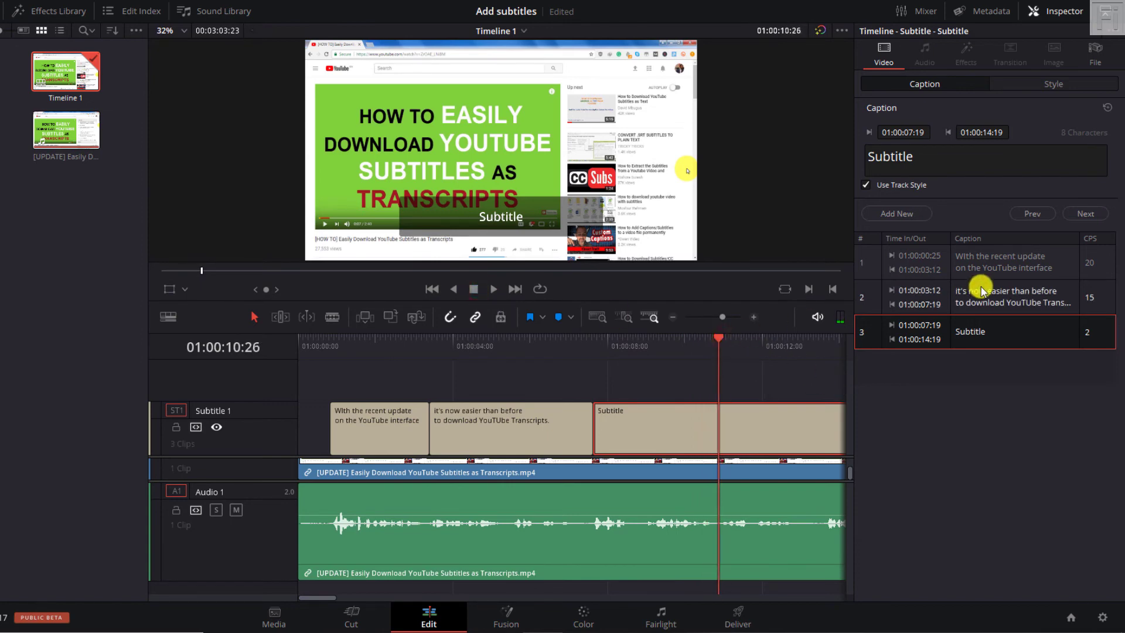
click(923, 168)
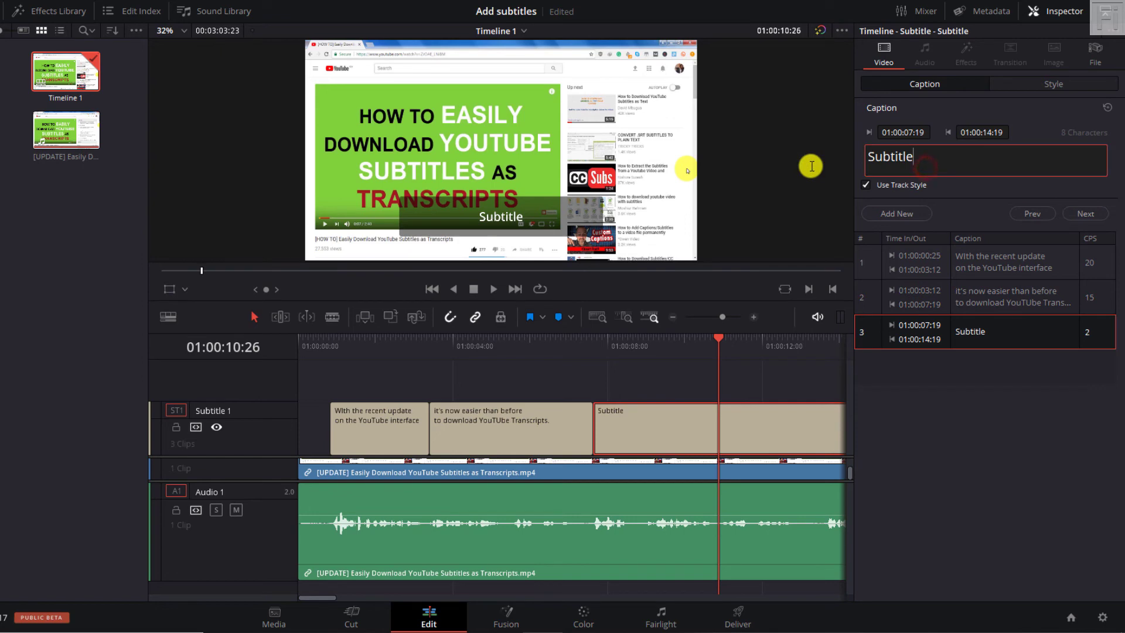
key(ctrl+a)
text(H)
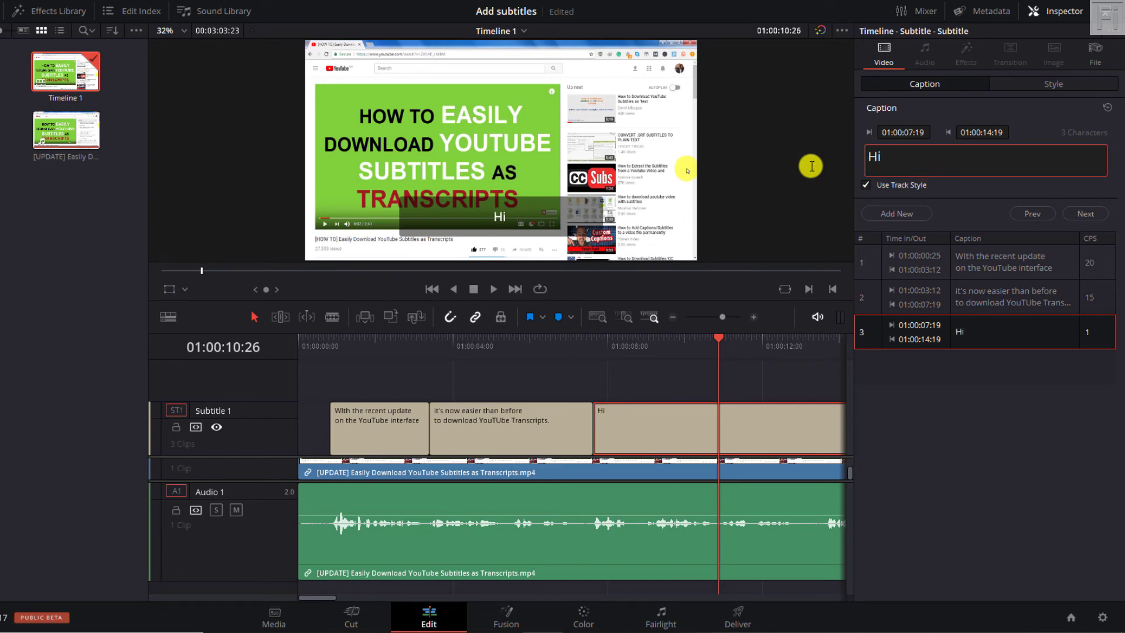
text(i my name is David)
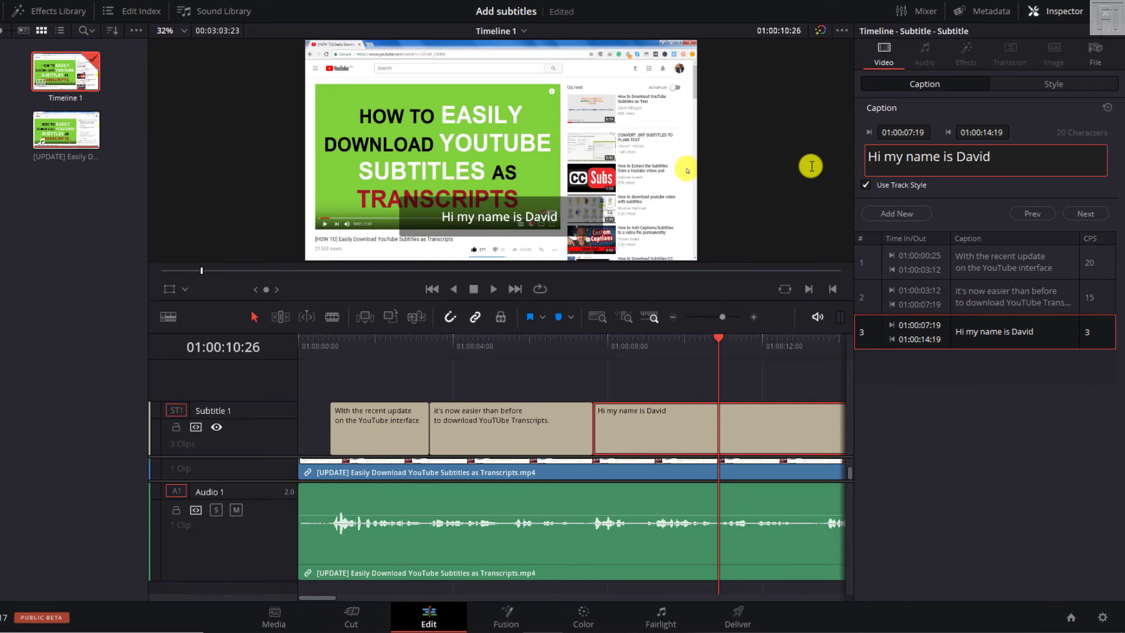
key(Return)
text(from freelancerinsights.com)
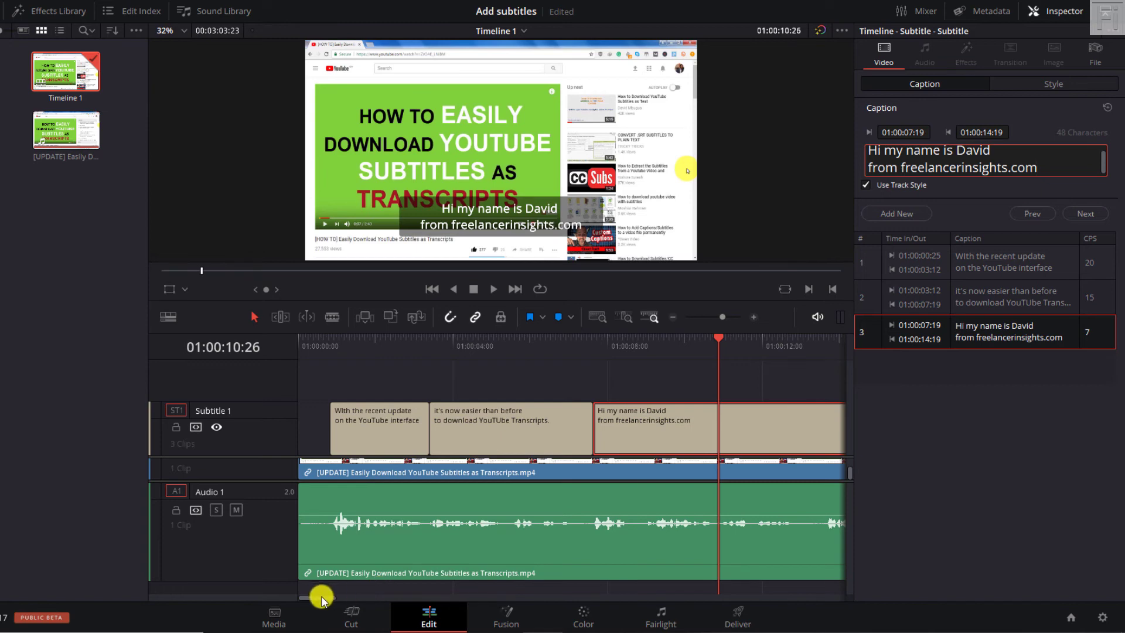
Trim caption 3 to end at 01:00:10:26.
drag(321, 599, 332, 597)
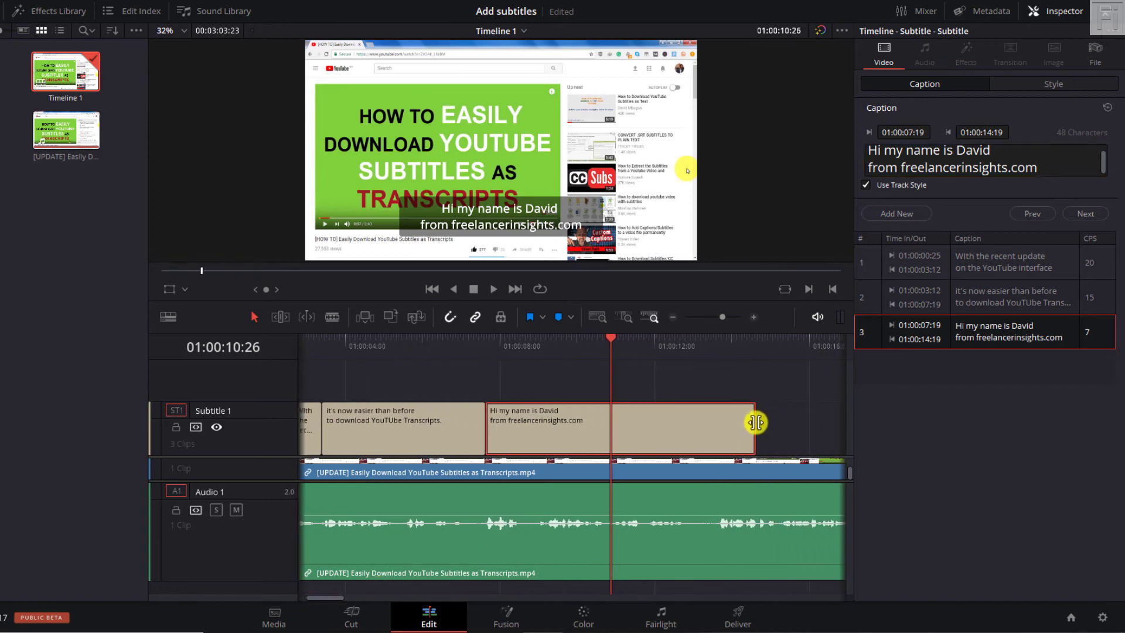
drag(754, 423, 611, 428)
click(622, 434)
Add a fourth placeholder subtitle from 01:00:10:26 and move the playhead back to 01:00:12:19.
right_click(626, 438)
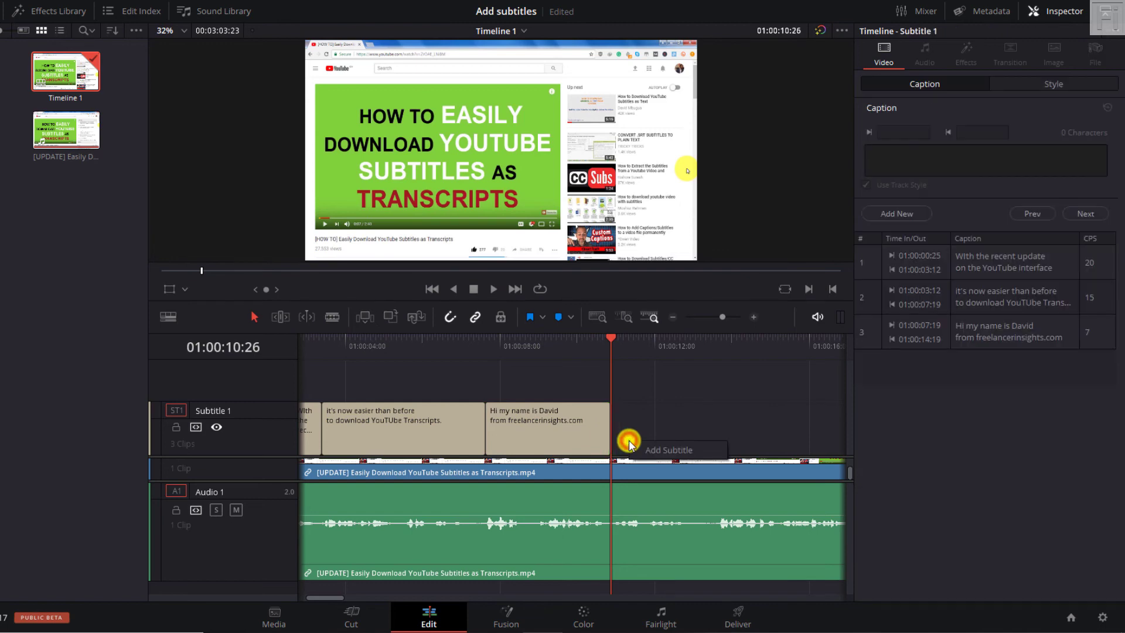
click(668, 449)
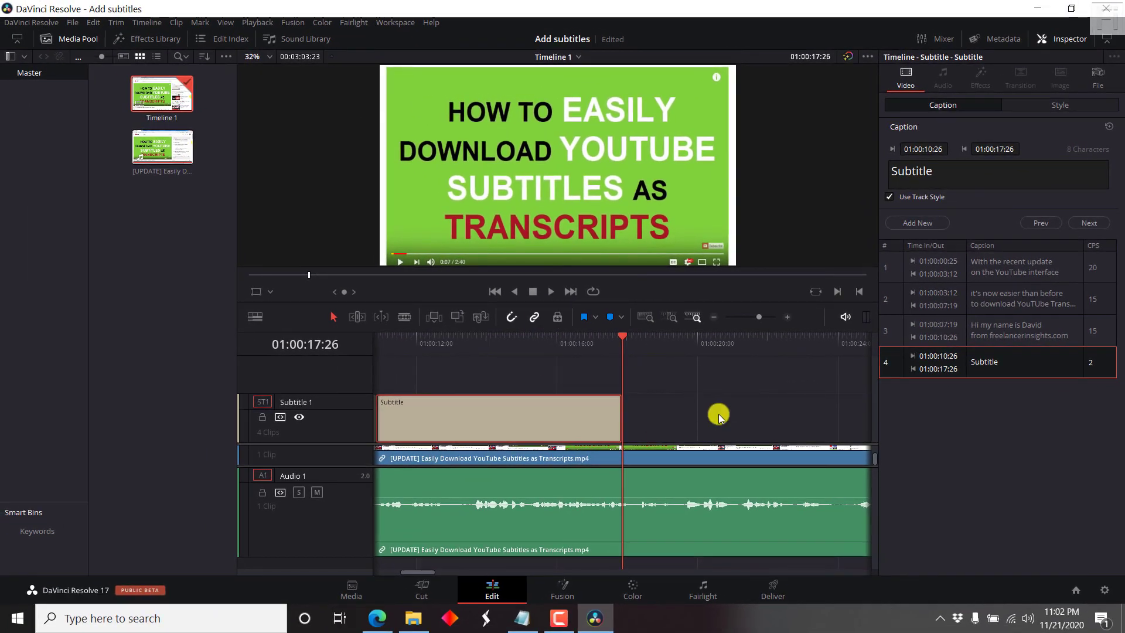
click(438, 337)
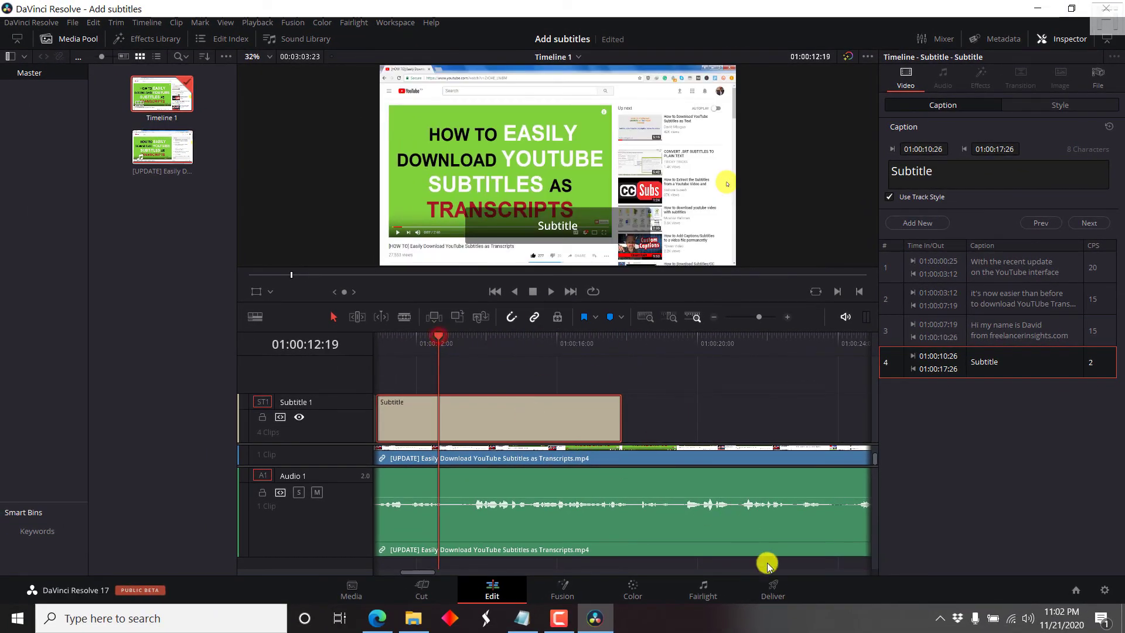
On the Deliver page, expand the Advanced Settings and Subtitle Settings sections.
click(778, 586)
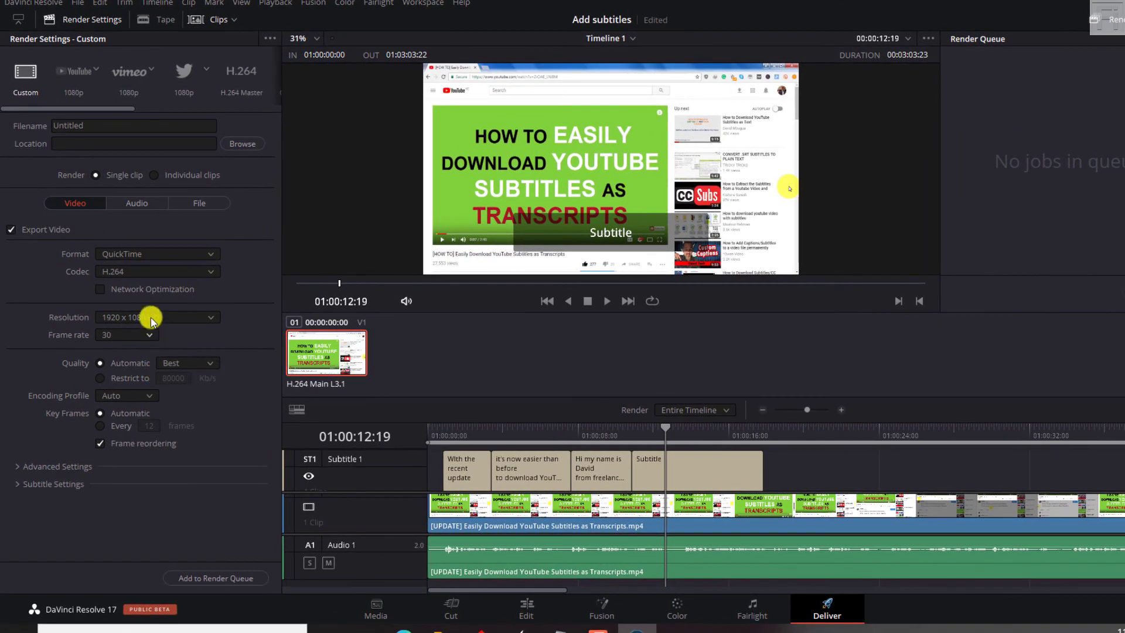
click(16, 467)
drag(277, 290, 272, 475)
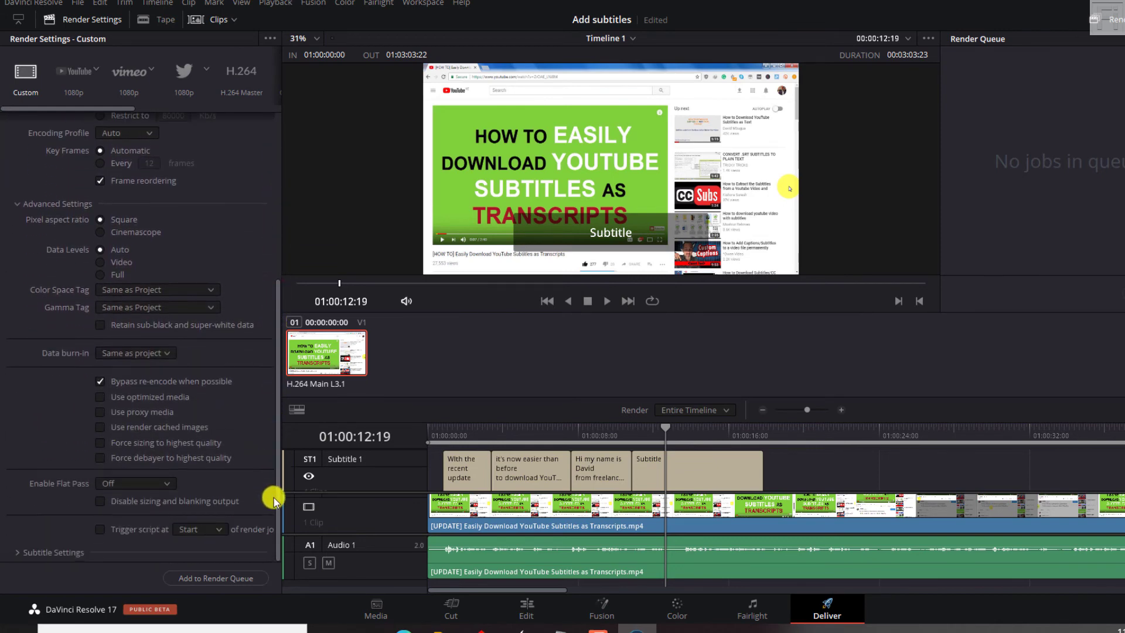
click(15, 553)
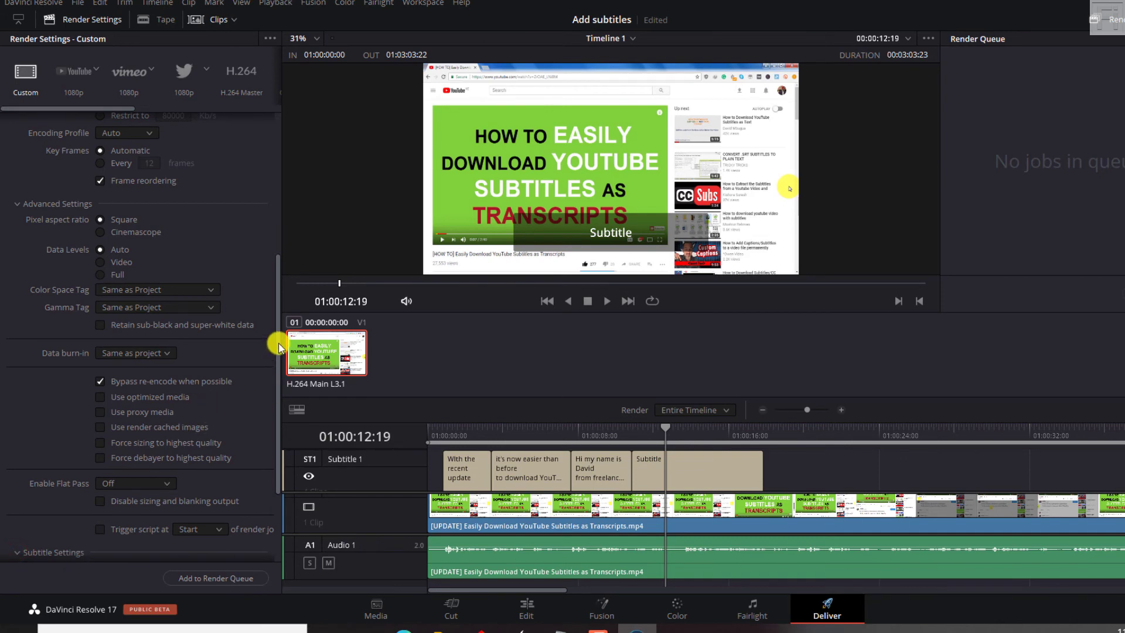
drag(279, 346, 276, 424)
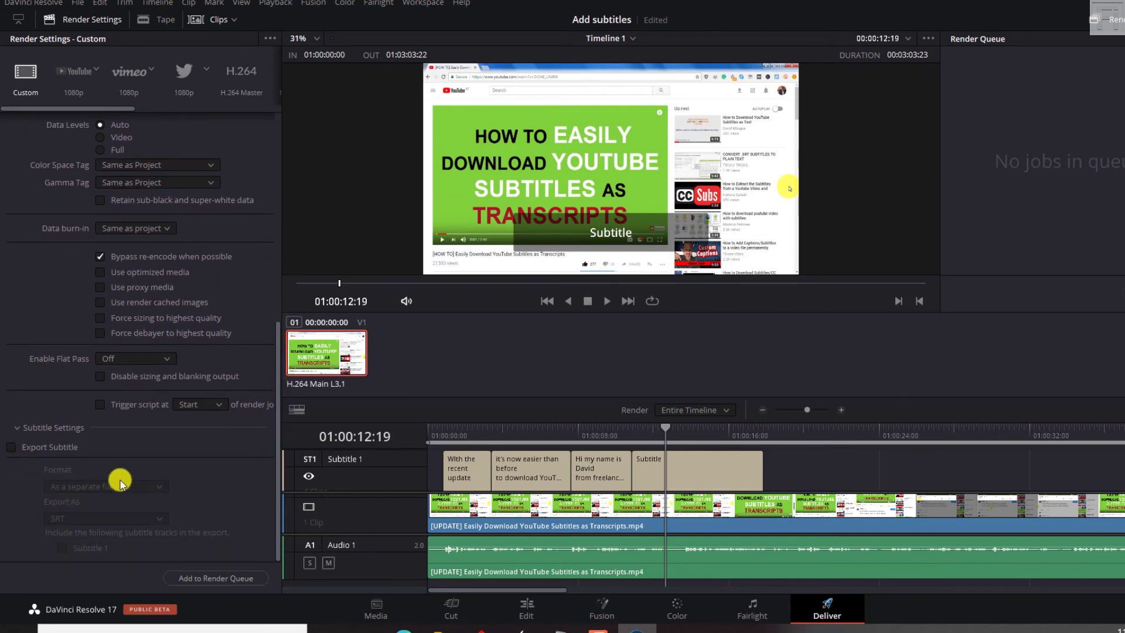
Tick Export Subtitle and set the subtitle Format to Burn into video.
click(11, 449)
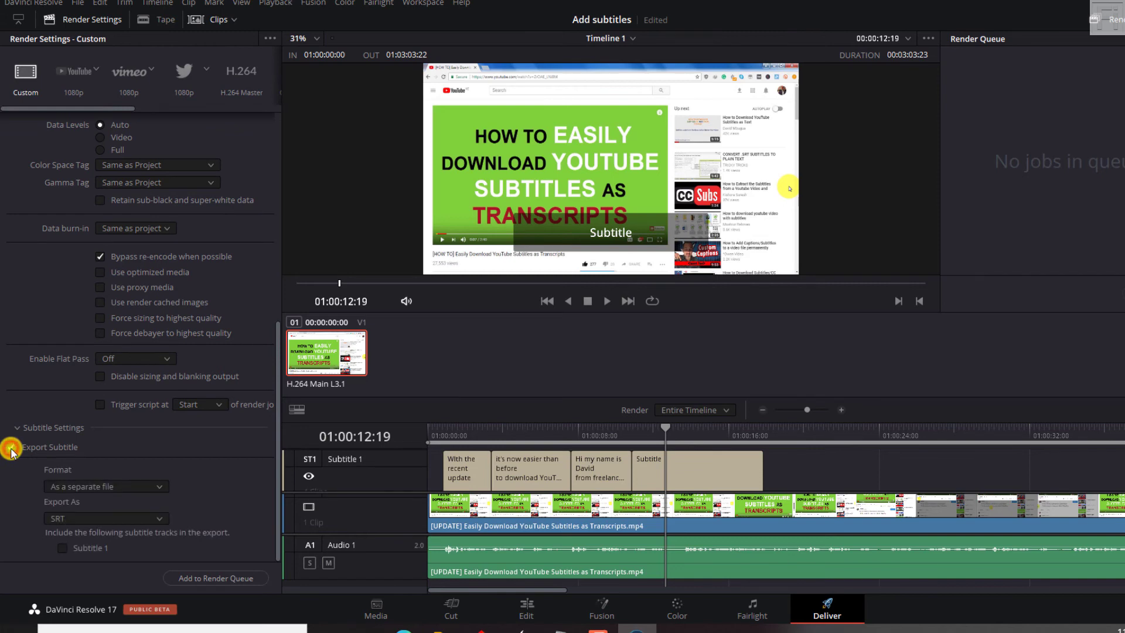
click(163, 486)
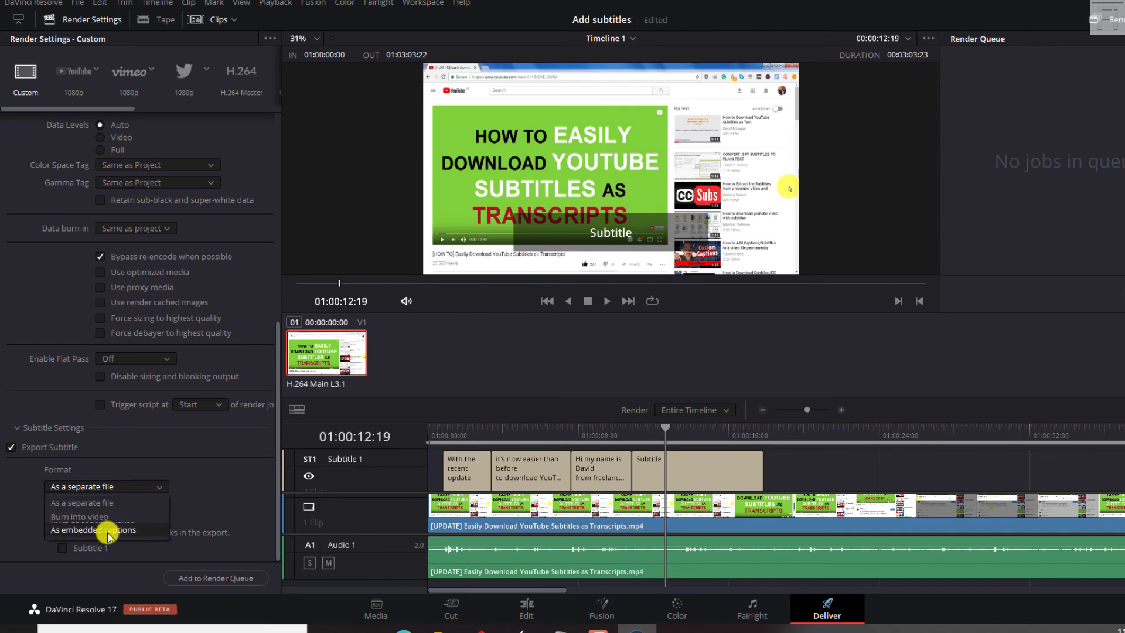
click(125, 504)
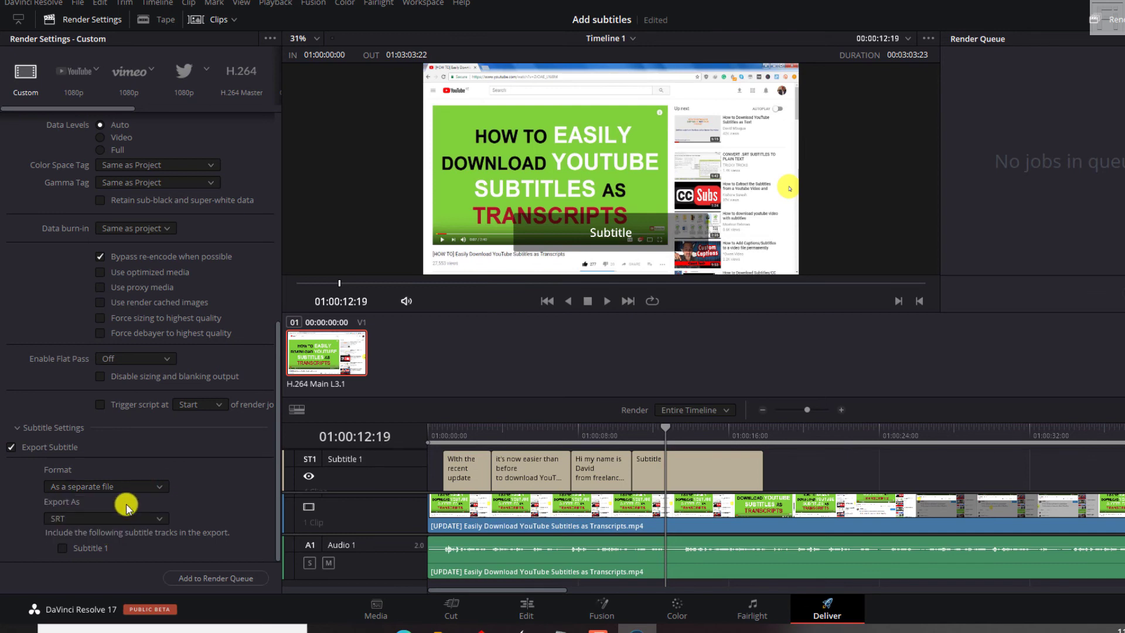
click(83, 518)
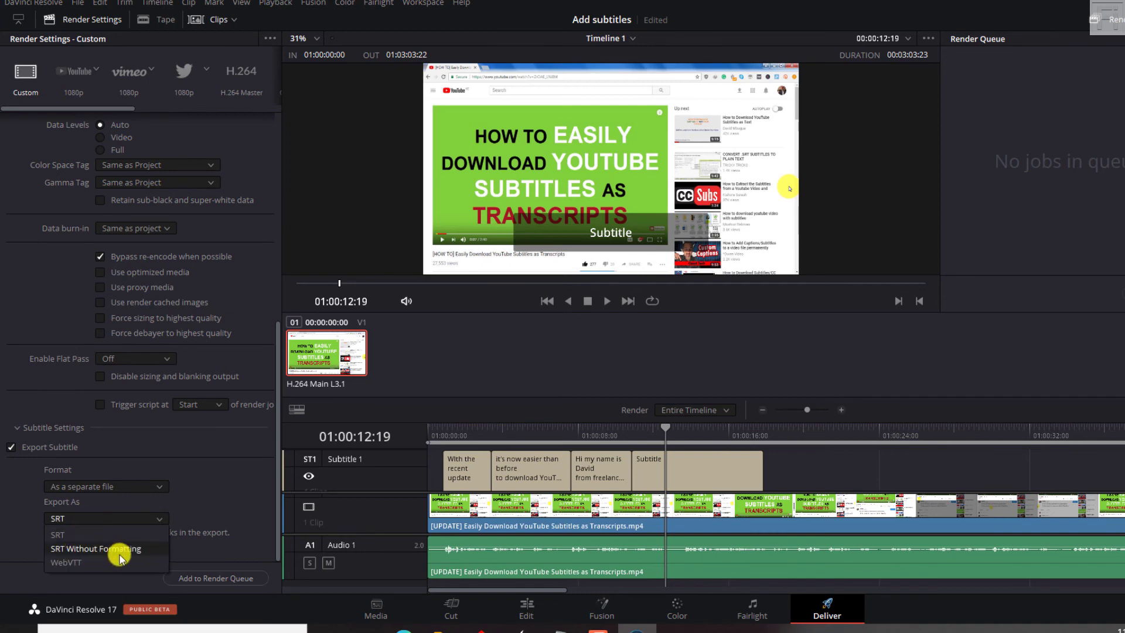
click(234, 503)
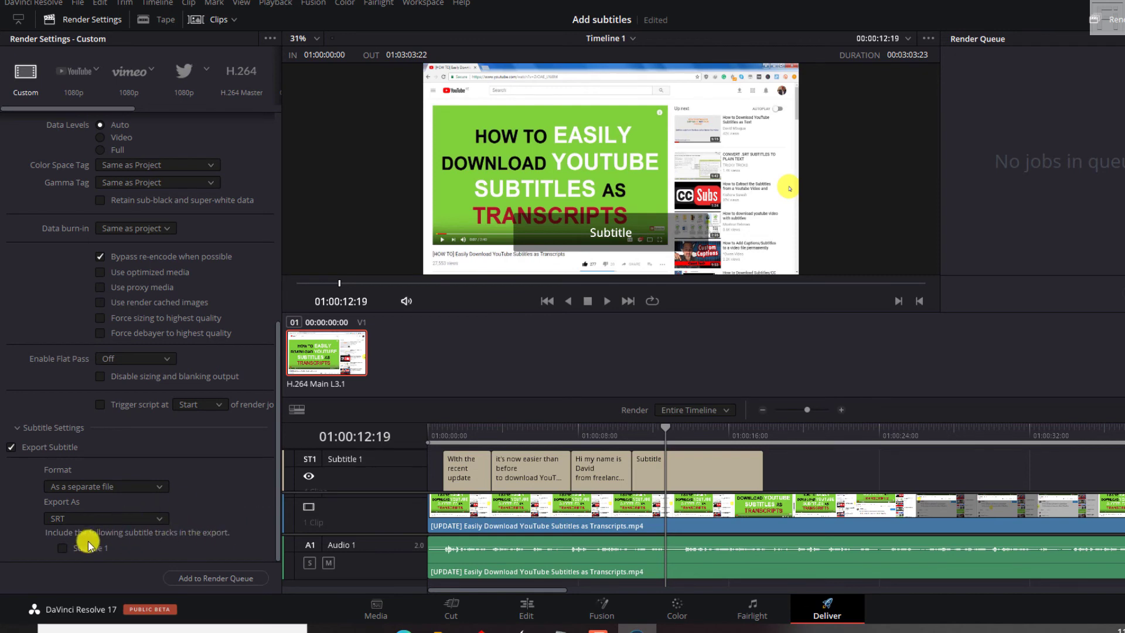
click(119, 486)
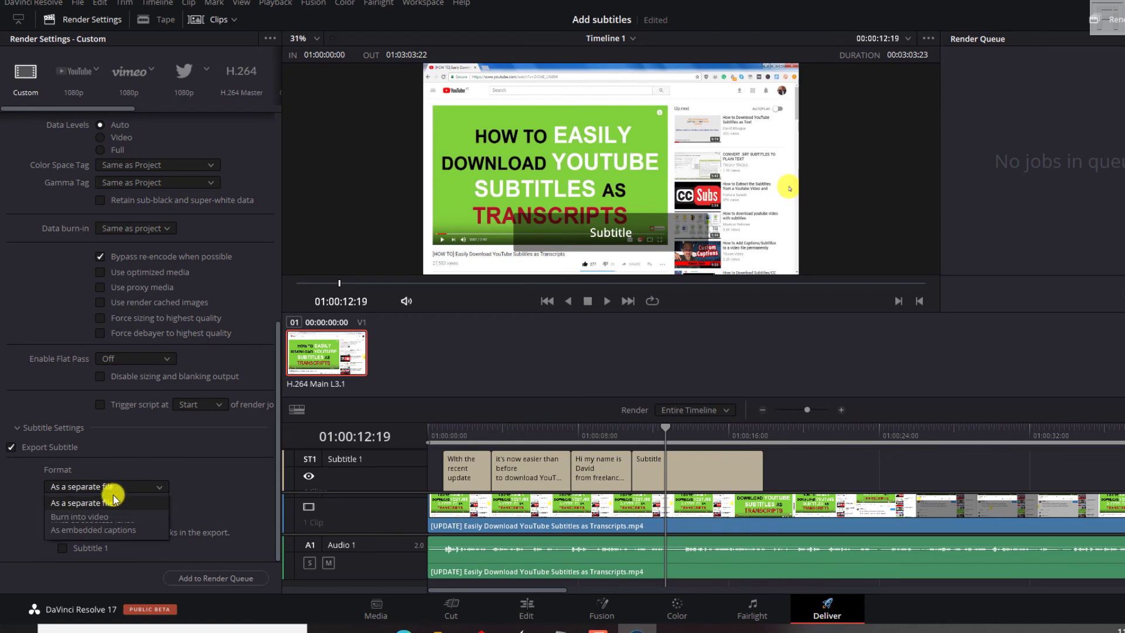
click(95, 517)
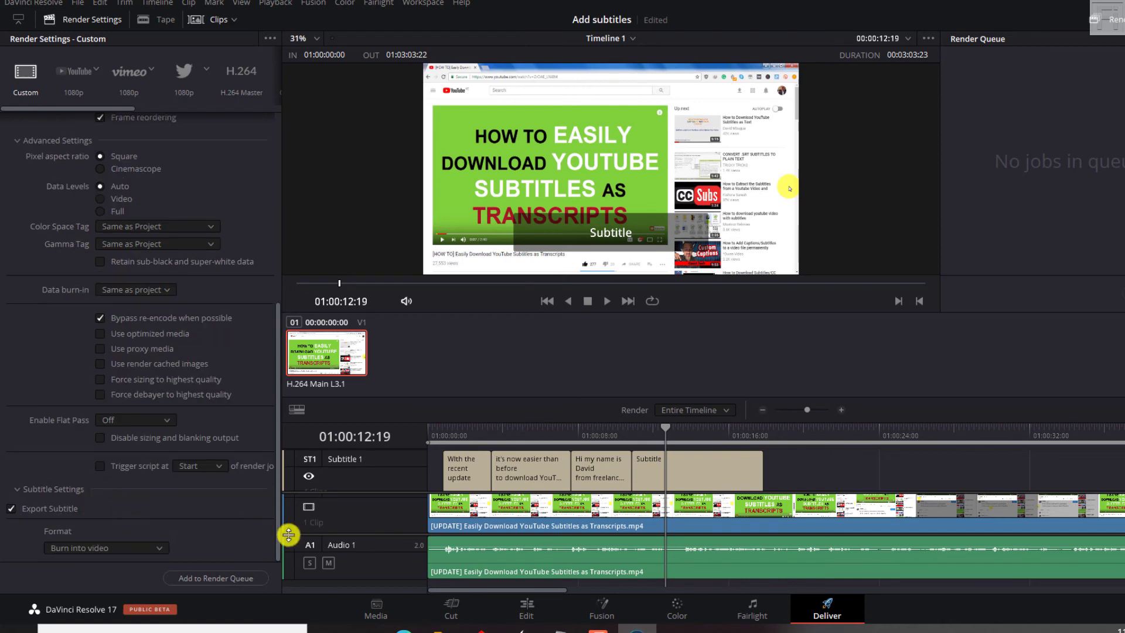
Add the timeline to the render queue as 'add subs' in Videos and render all jobs.
click(206, 578)
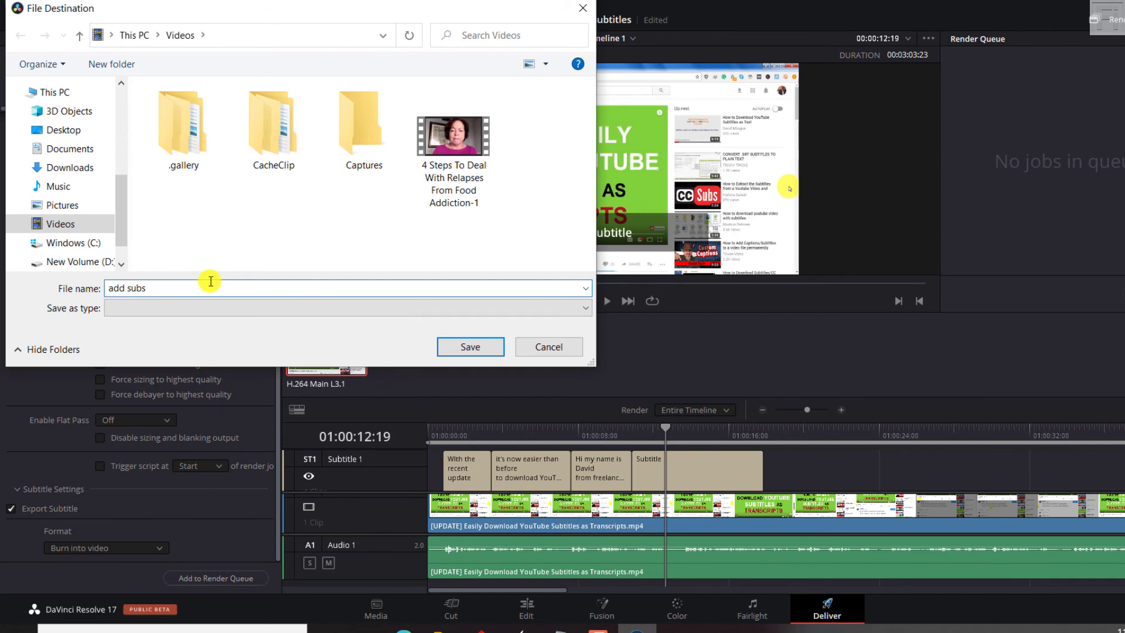
click(489, 347)
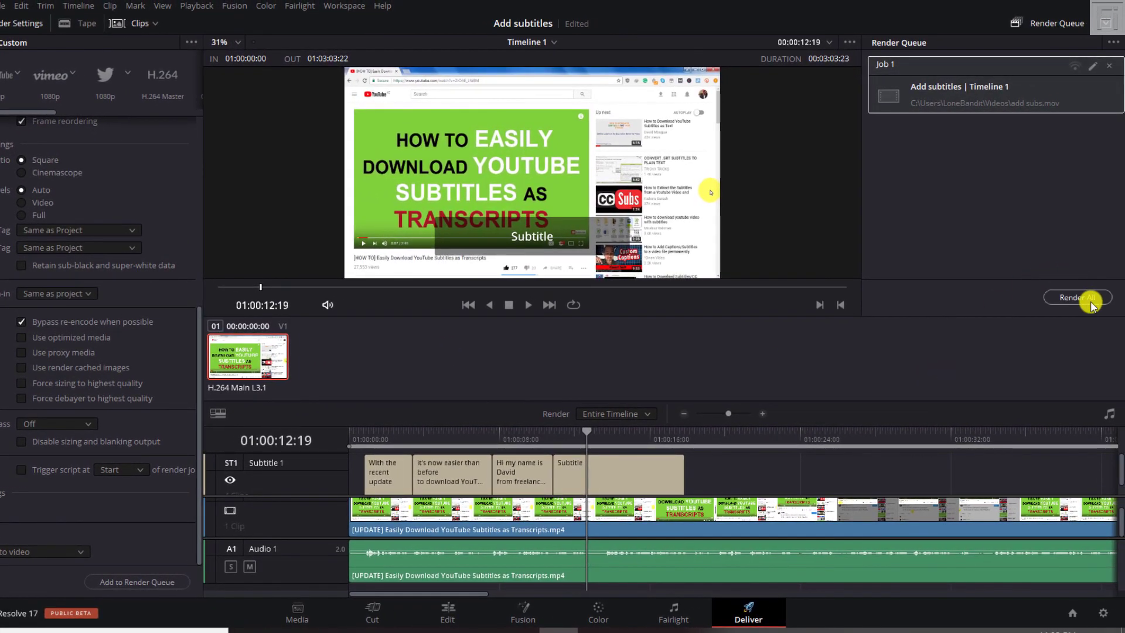
click(1083, 297)
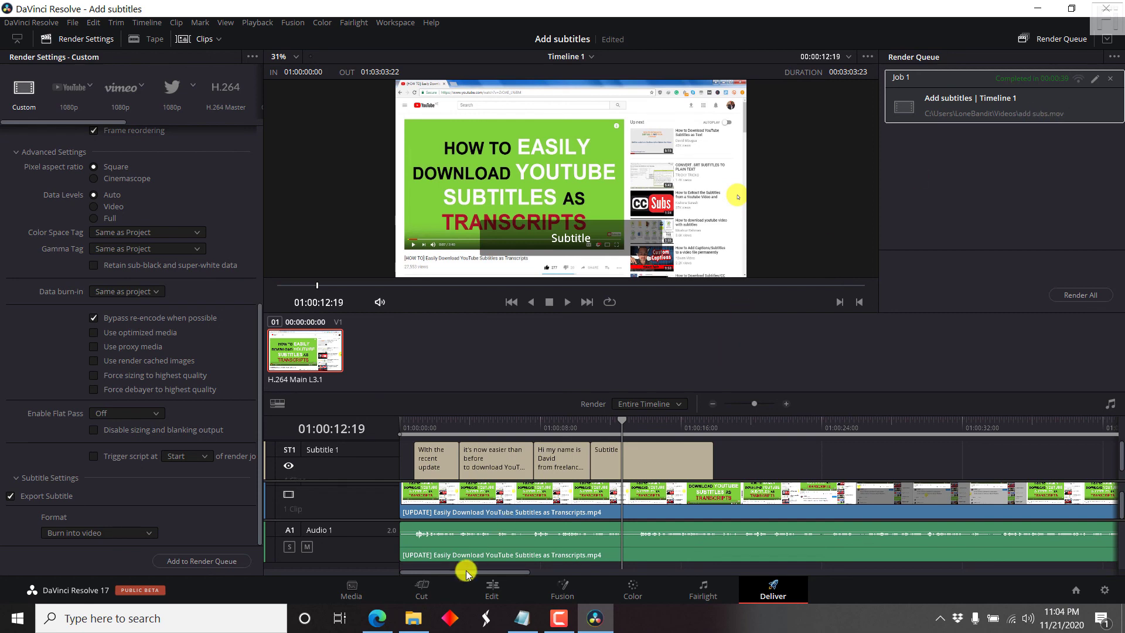
Open add subs.mov from the Videos folder with VLC media player.
click(413, 618)
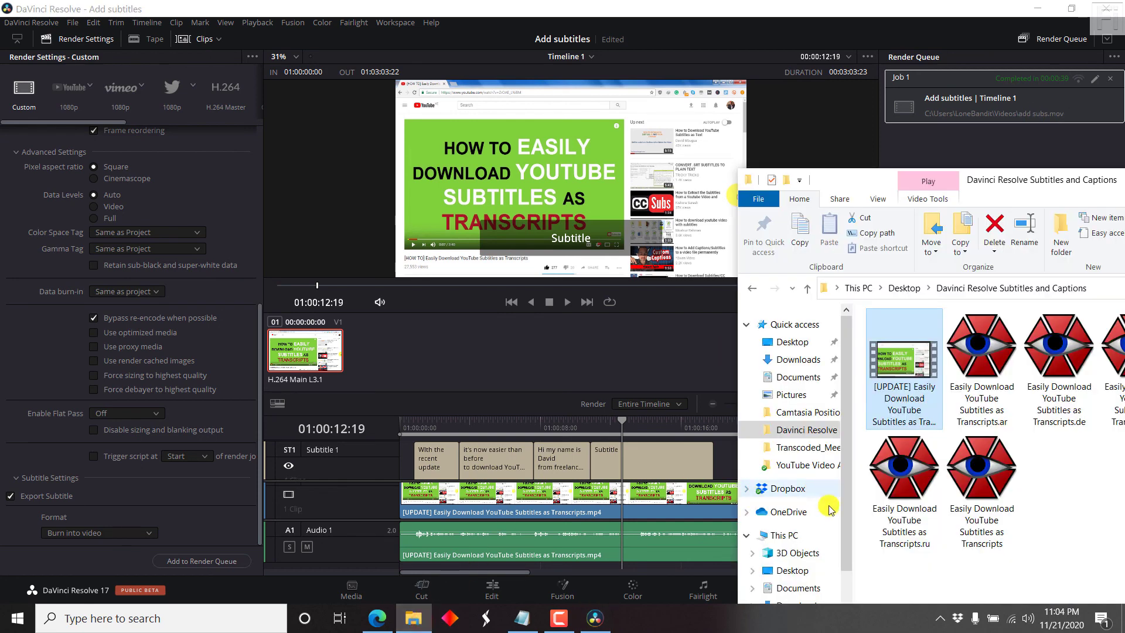
click(841, 538)
drag(841, 535, 842, 580)
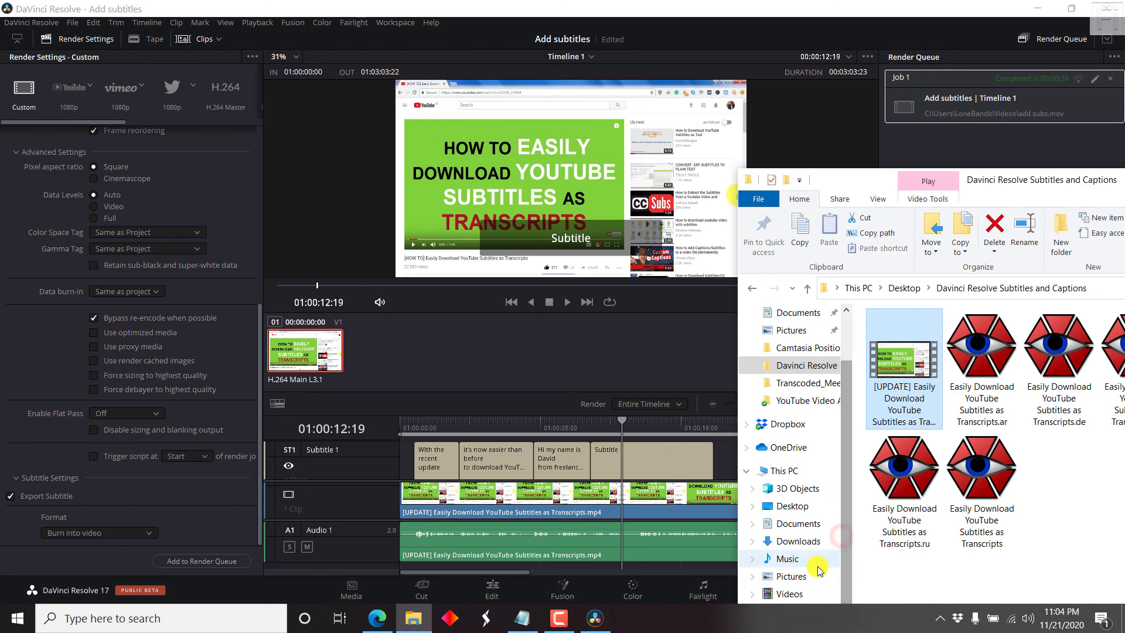
click(791, 593)
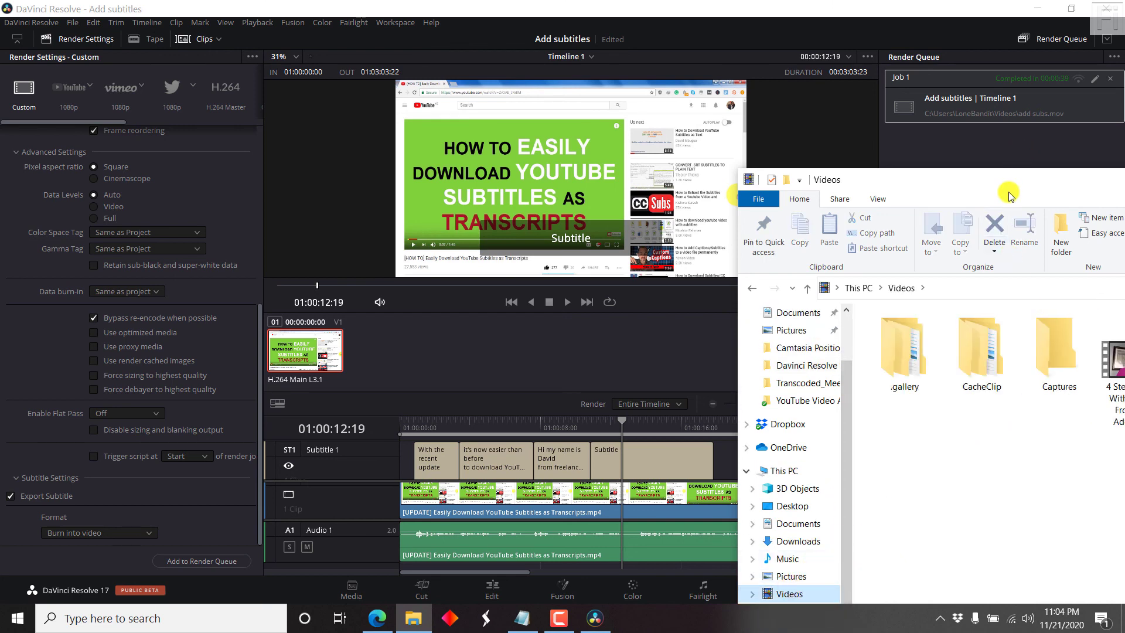
drag(1006, 183, 871, 183)
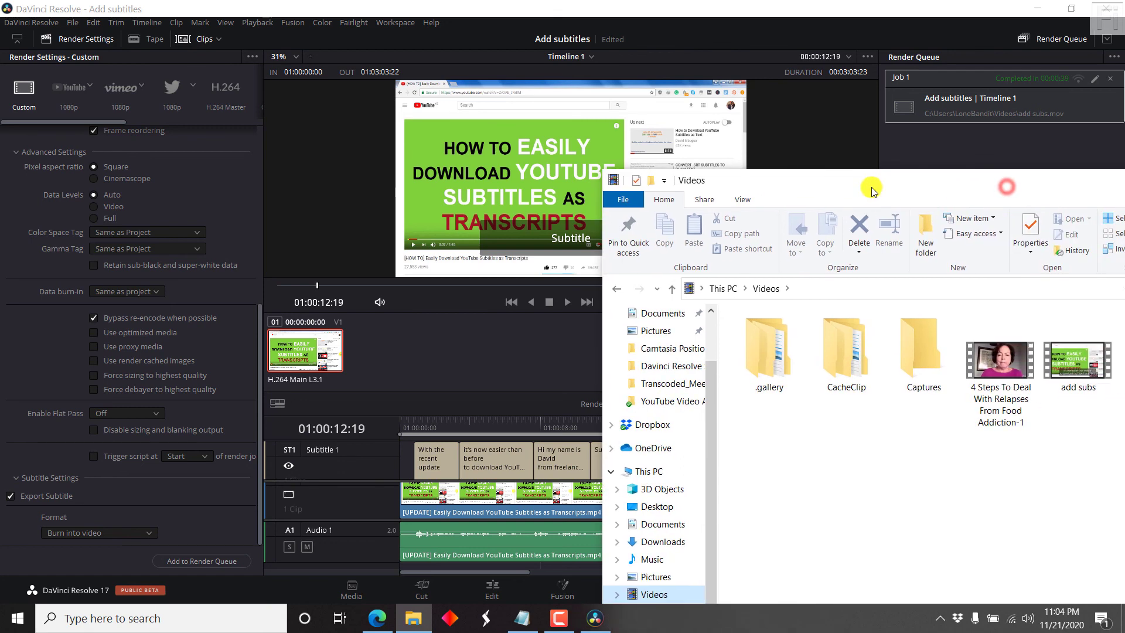
double_click(1087, 355)
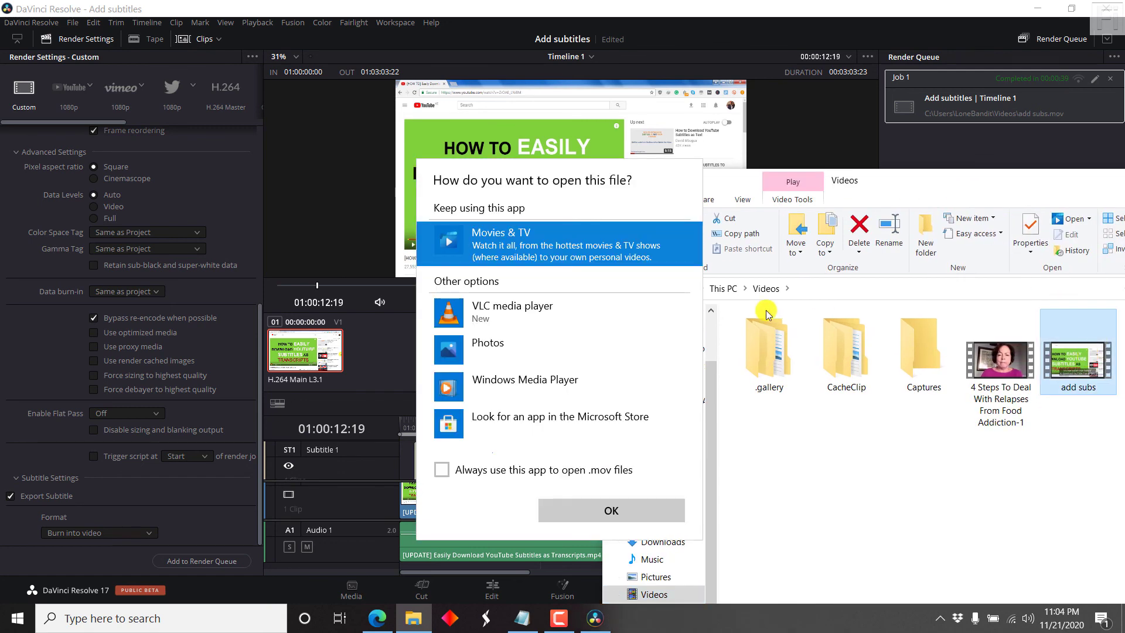
click(516, 315)
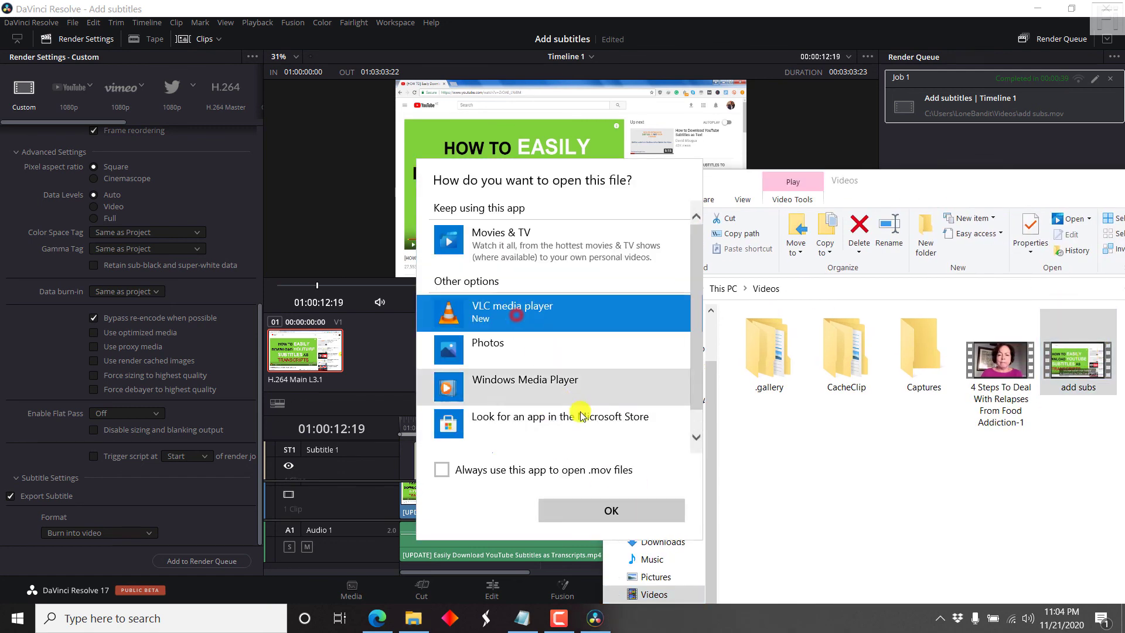
Play add subs.mov maximized in VLC, pausing at 00:10 to check the burned-in captions.
click(608, 511)
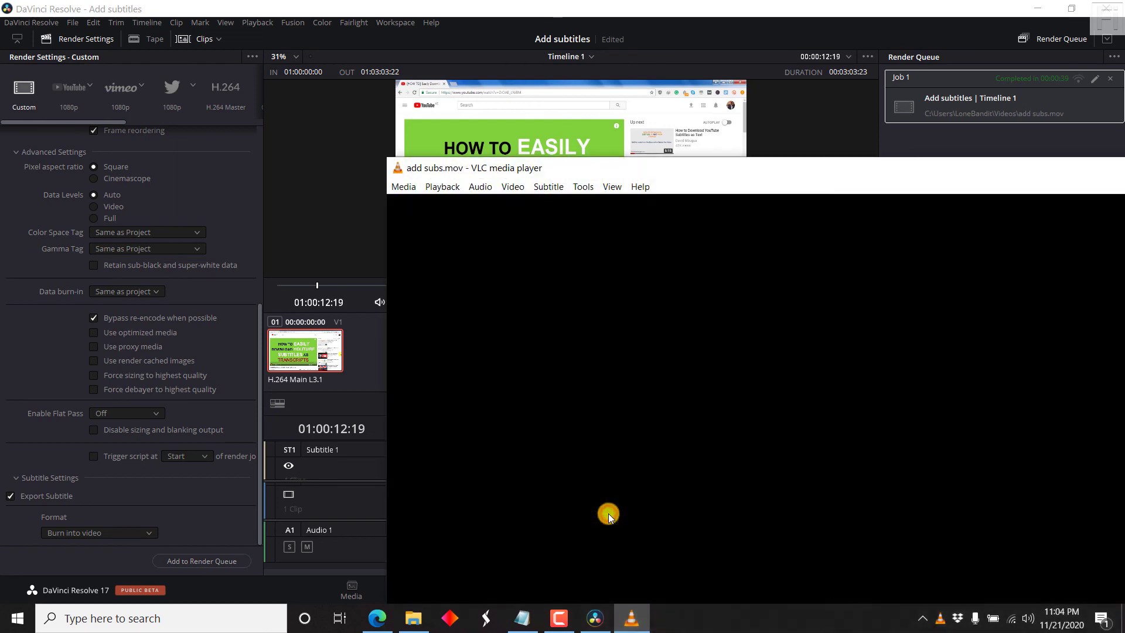
double_click(724, 175)
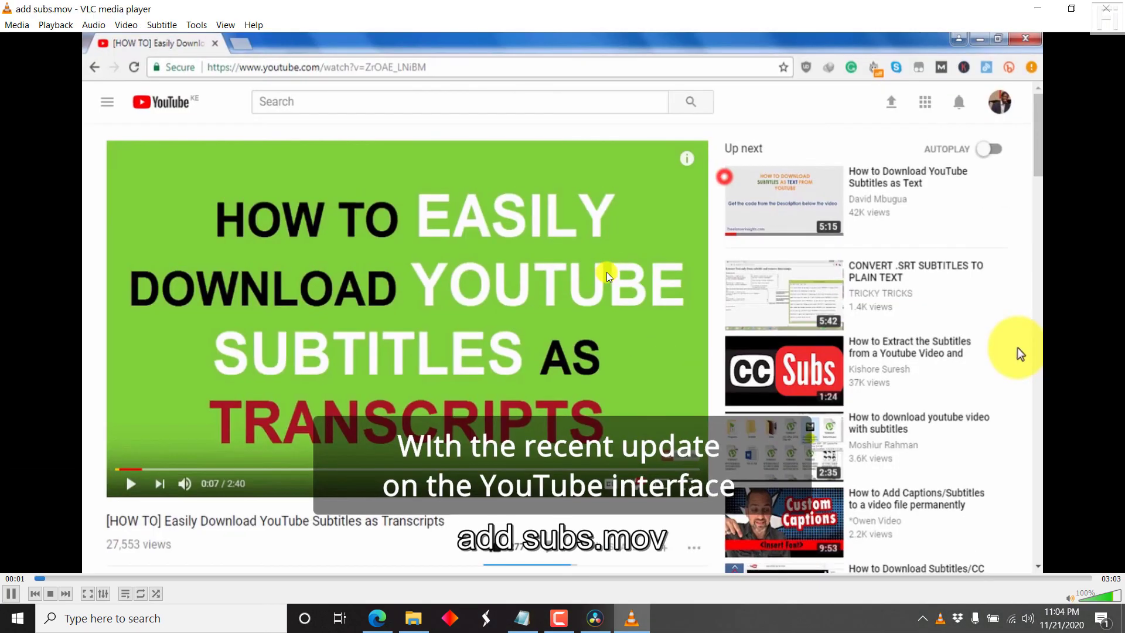
key(space)
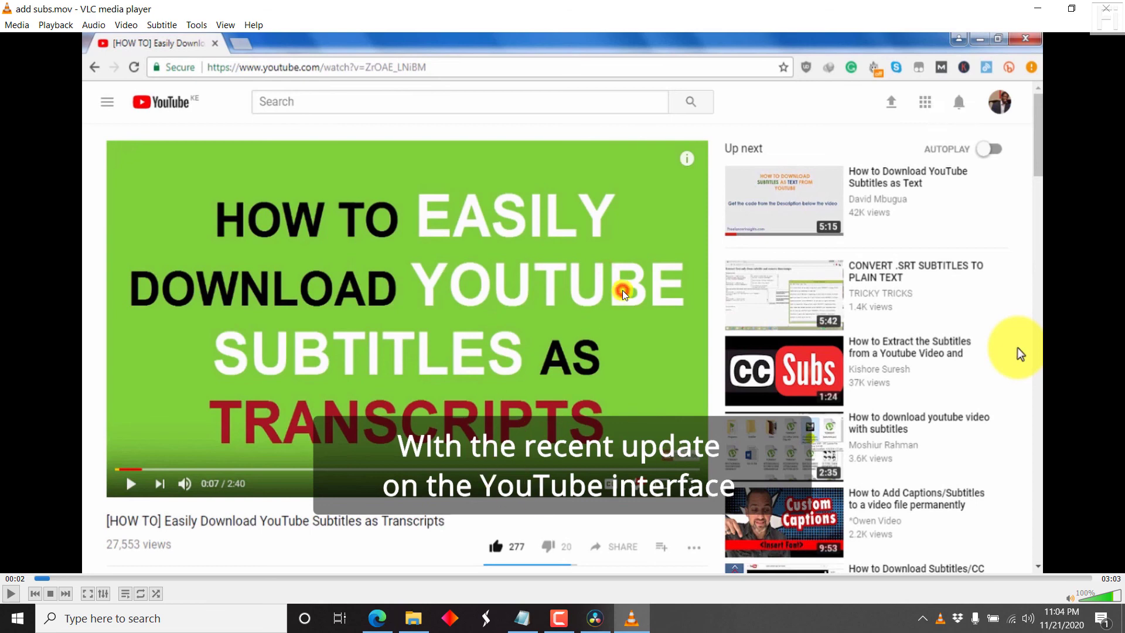
key(space)
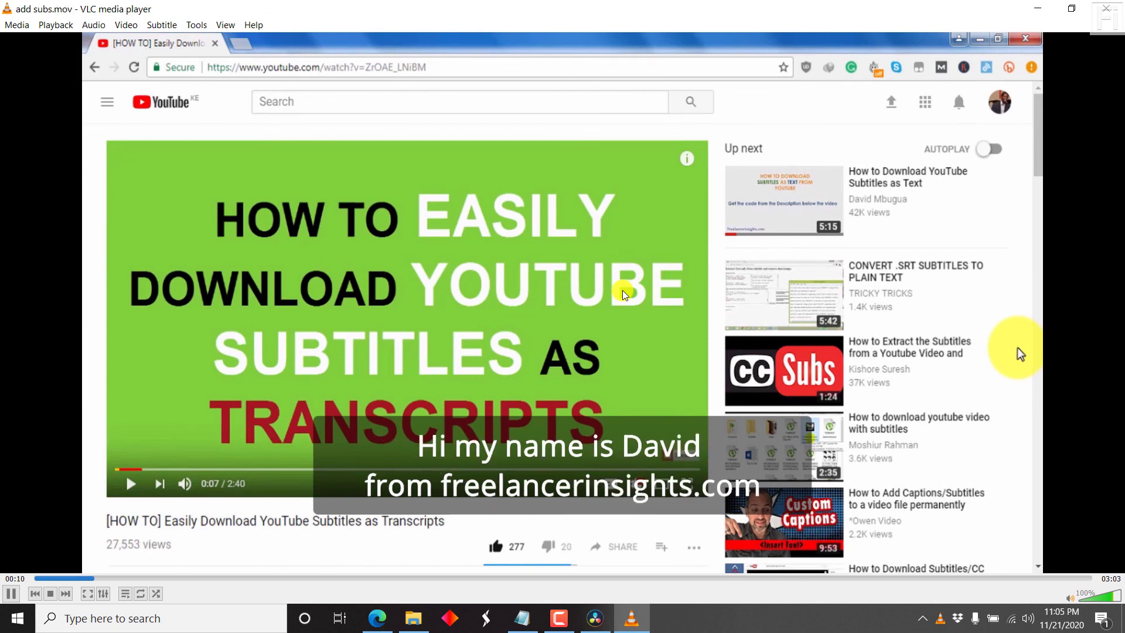
key(space)
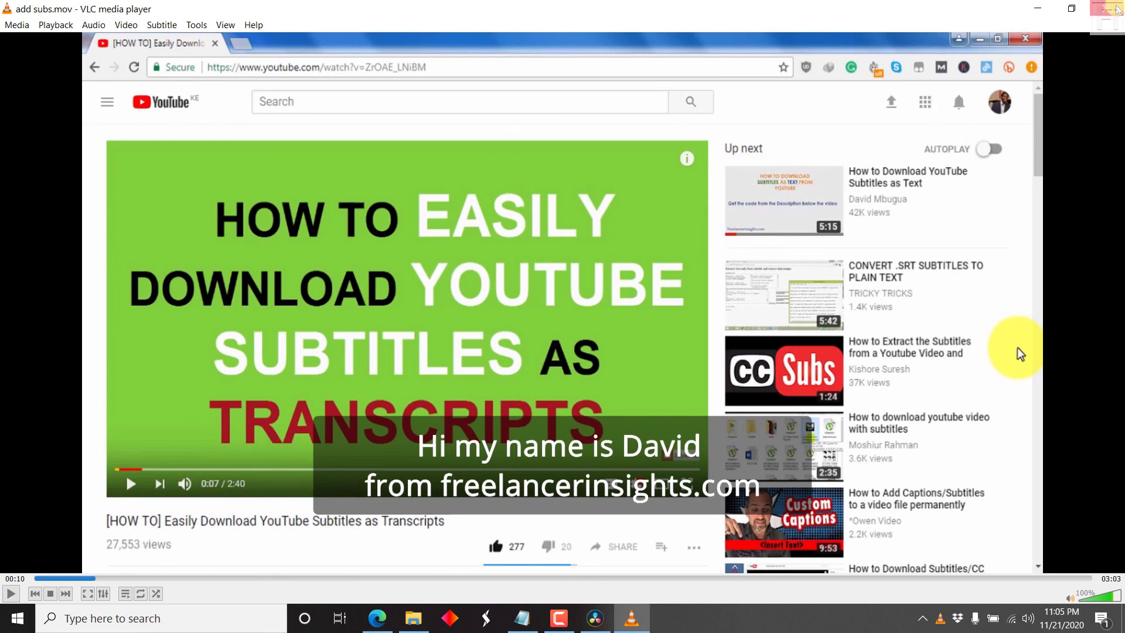
Close VLC and return to DaVinci Resolve's Deliver page.
click(1117, 11)
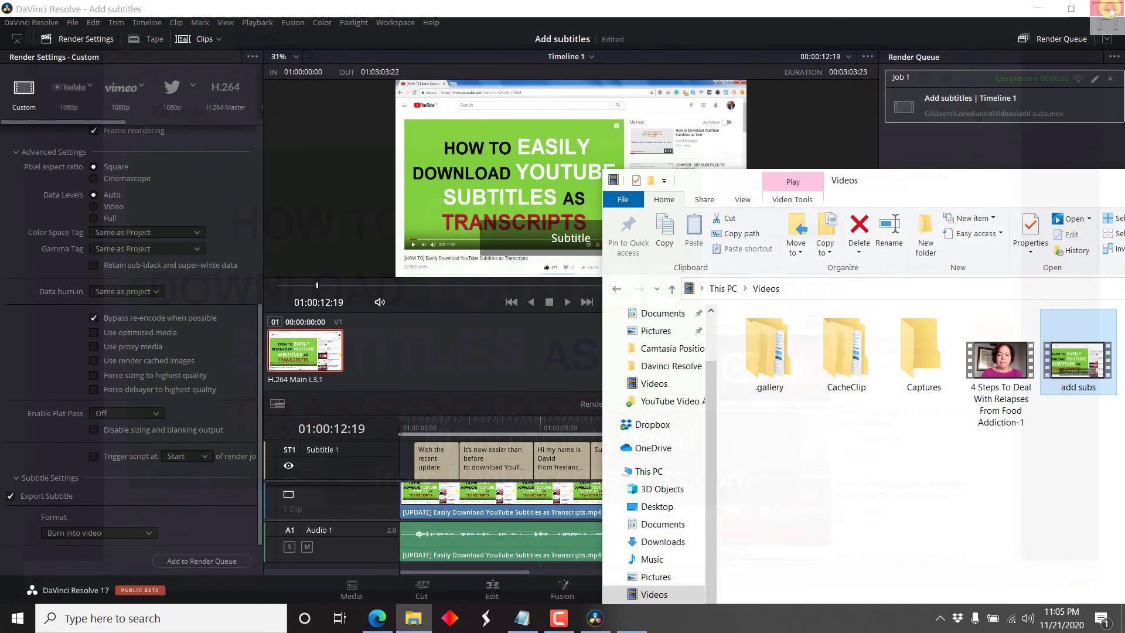
click(736, 5)
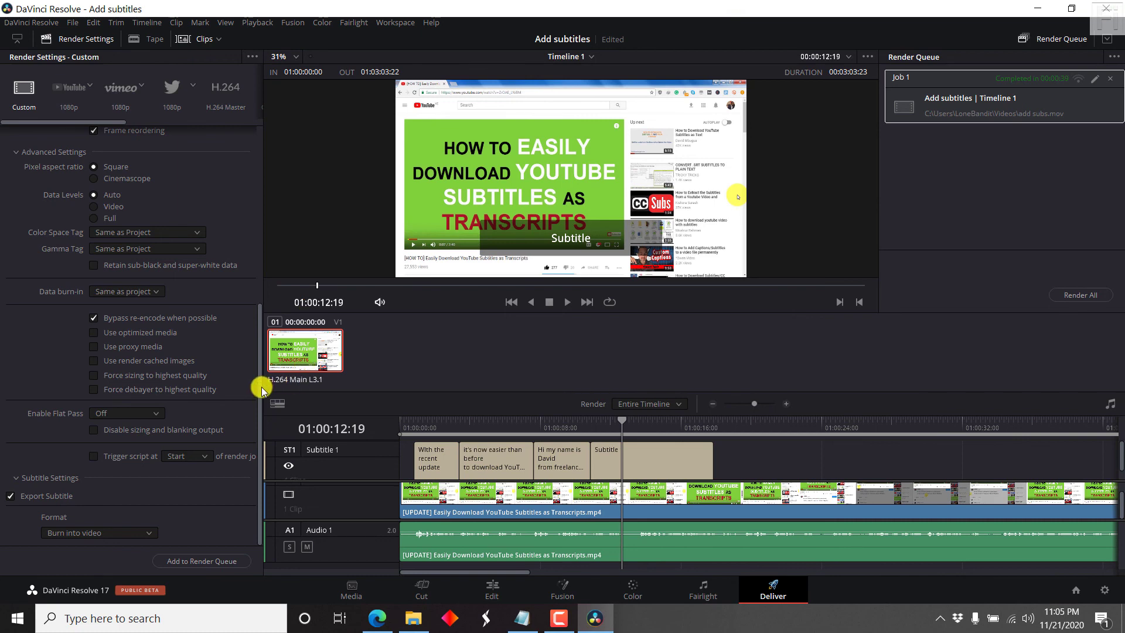